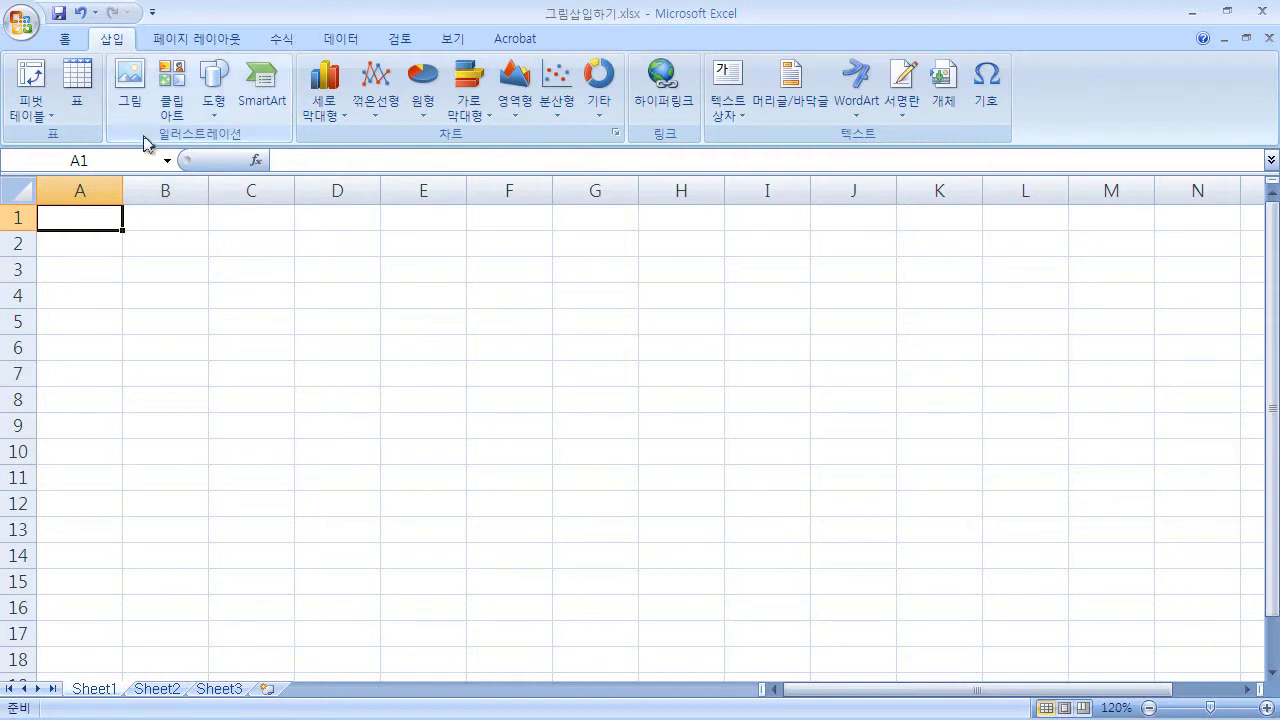
# - Insert the picture 전통정원.jpg from the pictures library into the sheet, keeping the all-pictures file filter
pyautogui.click(133, 95)
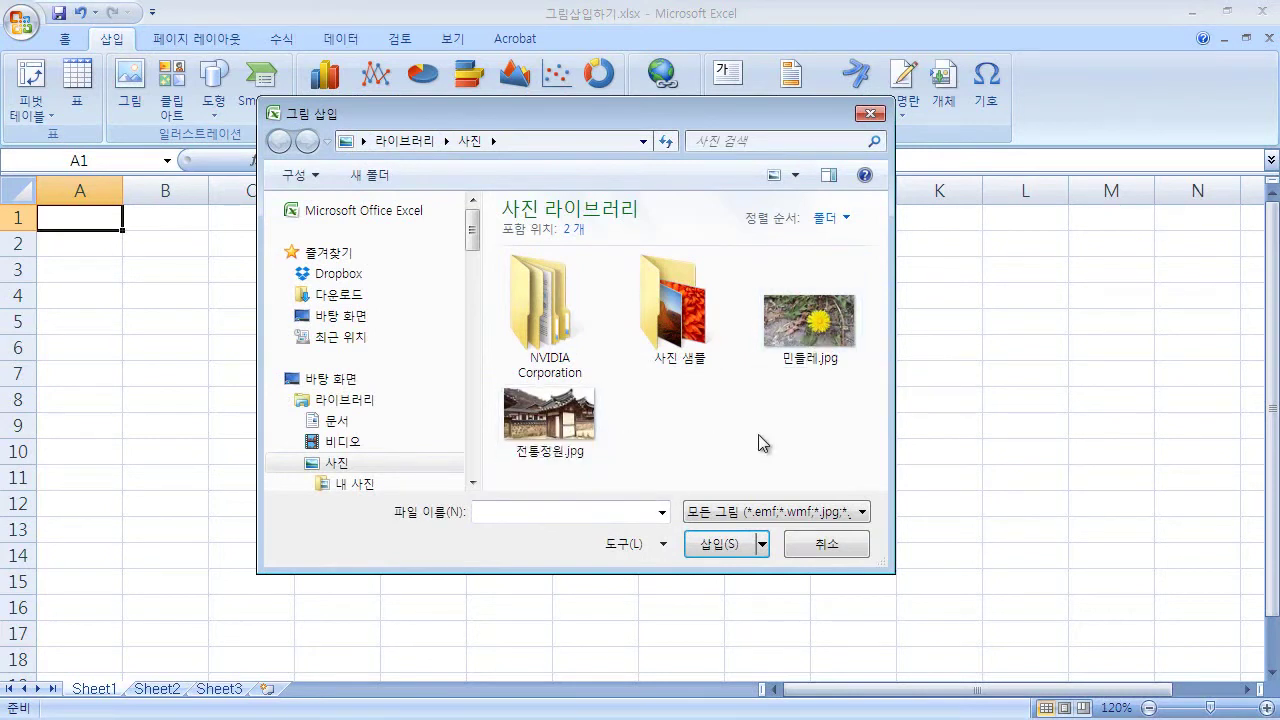
pyautogui.click(568, 418)
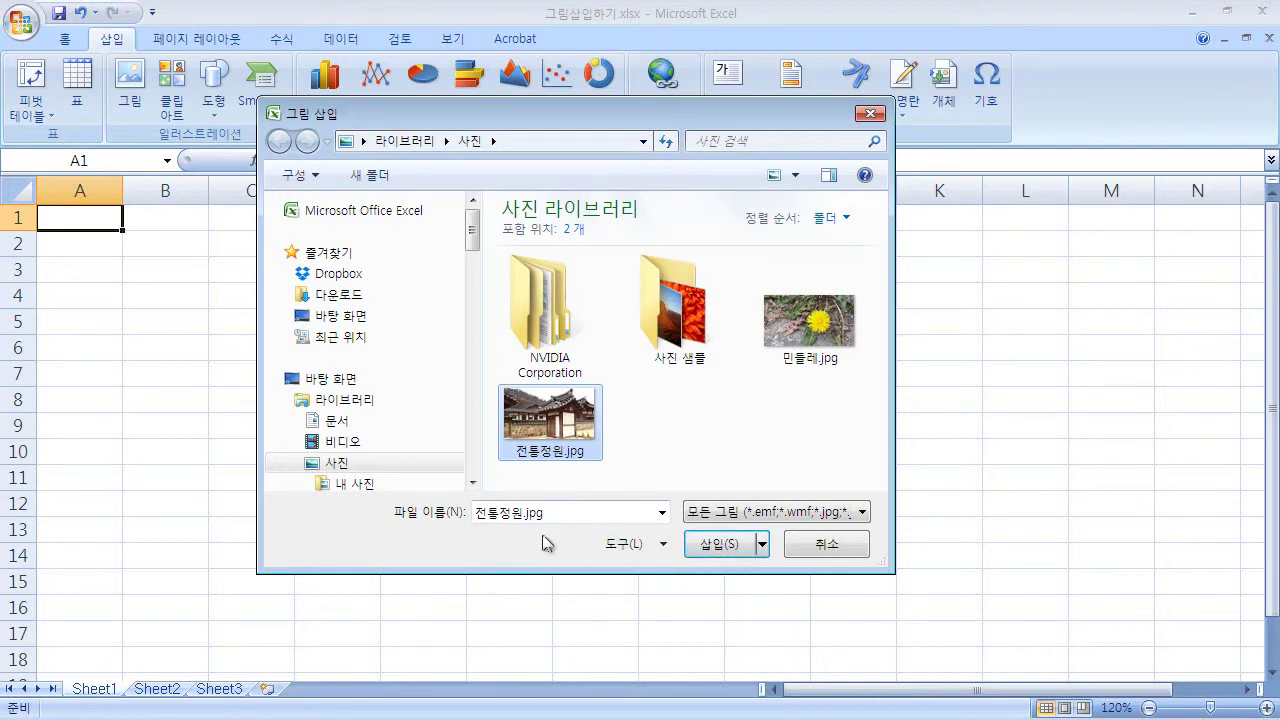
pyautogui.click(862, 513)
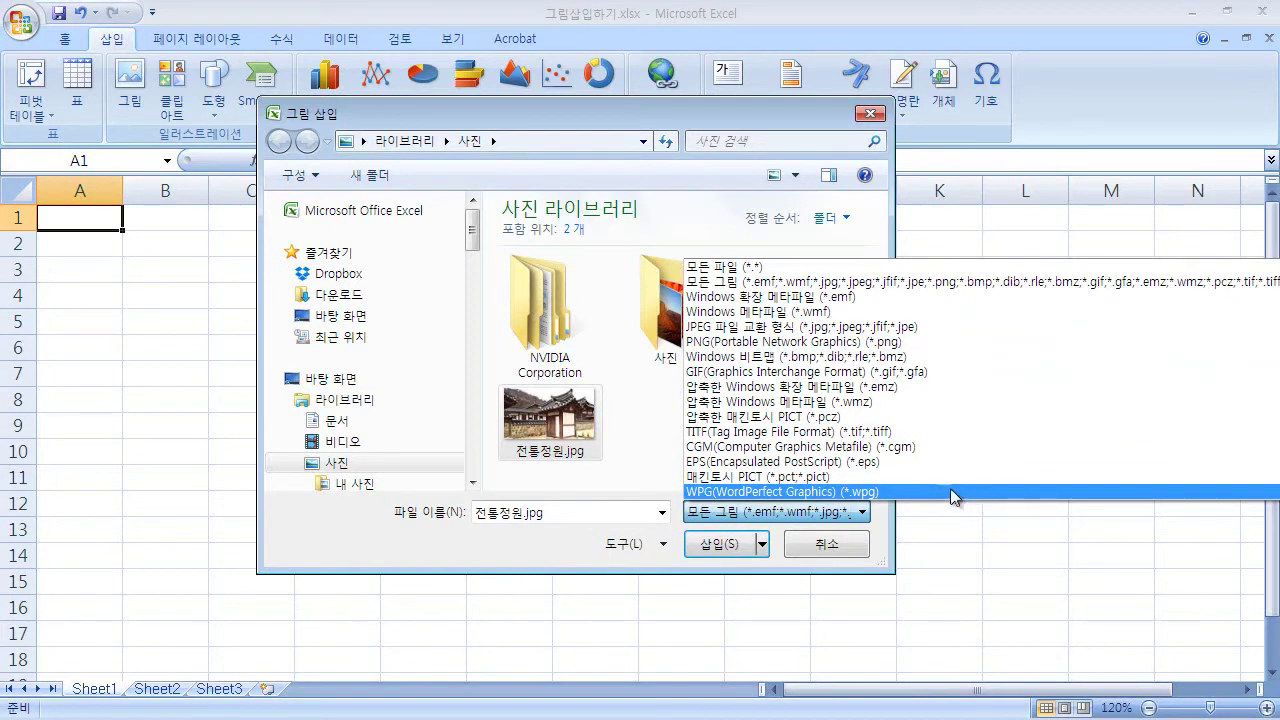
pyautogui.click(742, 268)
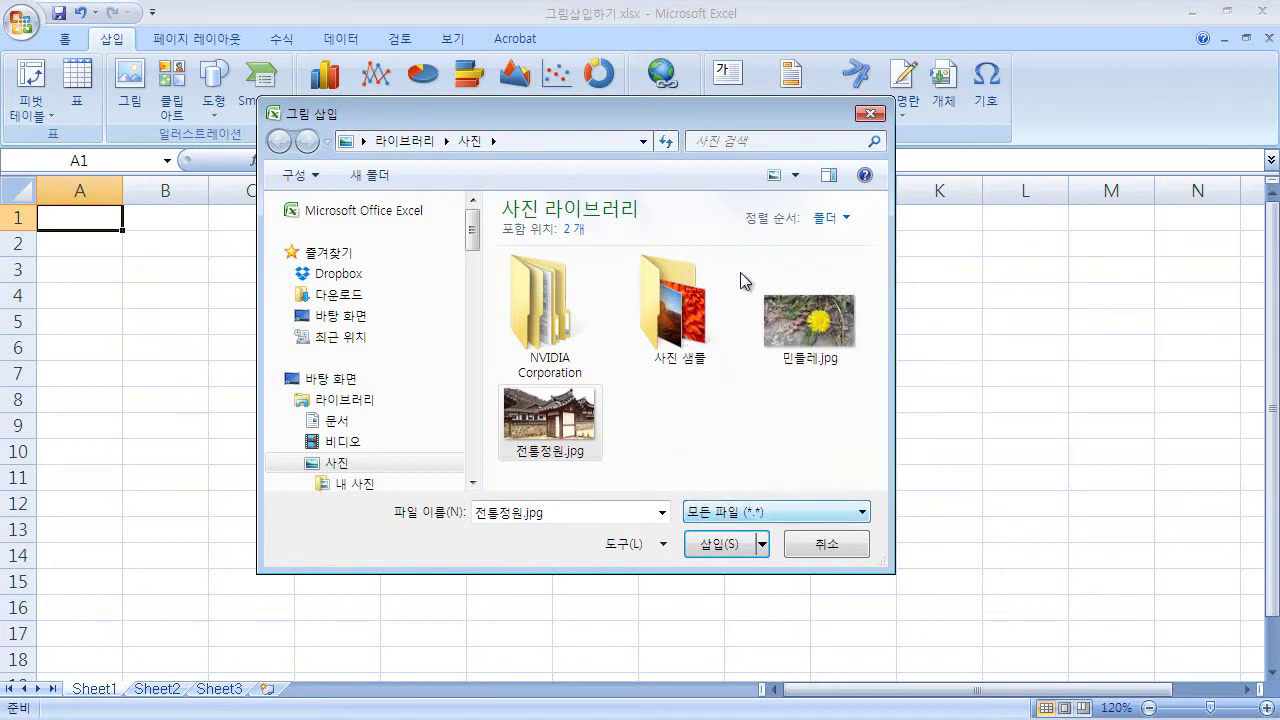
pyautogui.click(770, 512)
pyautogui.click(742, 282)
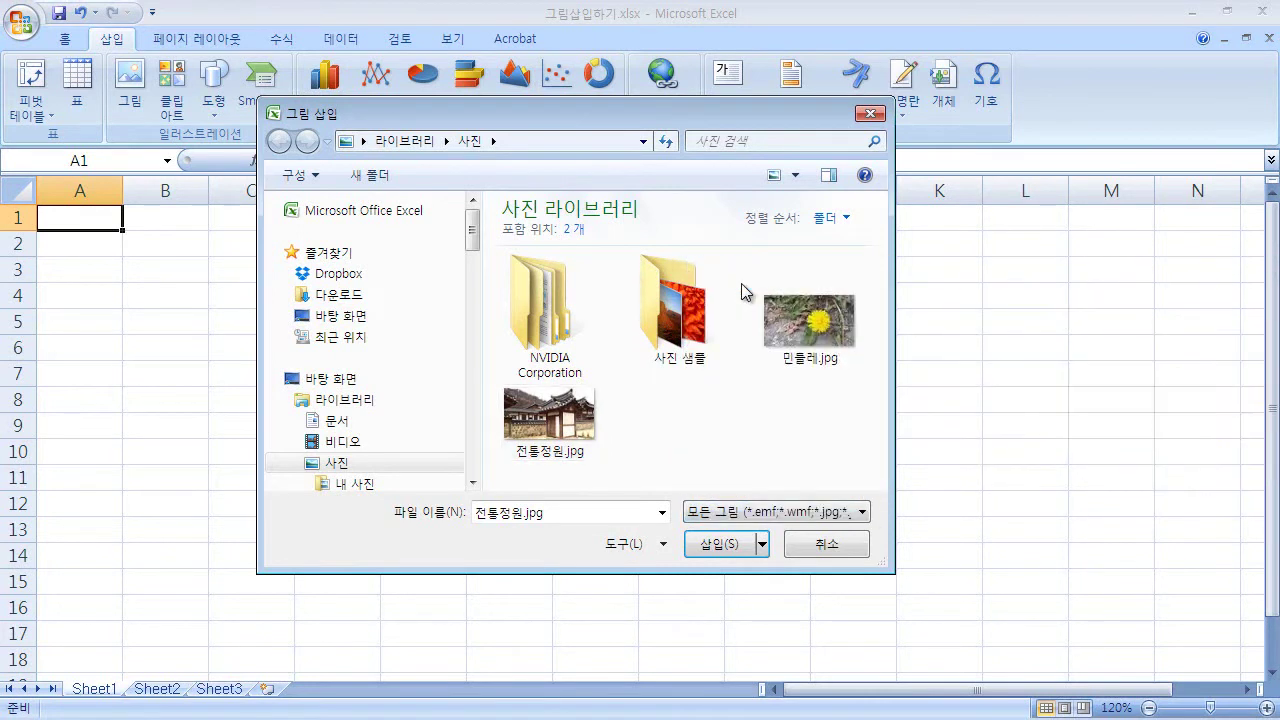
pyautogui.click(763, 546)
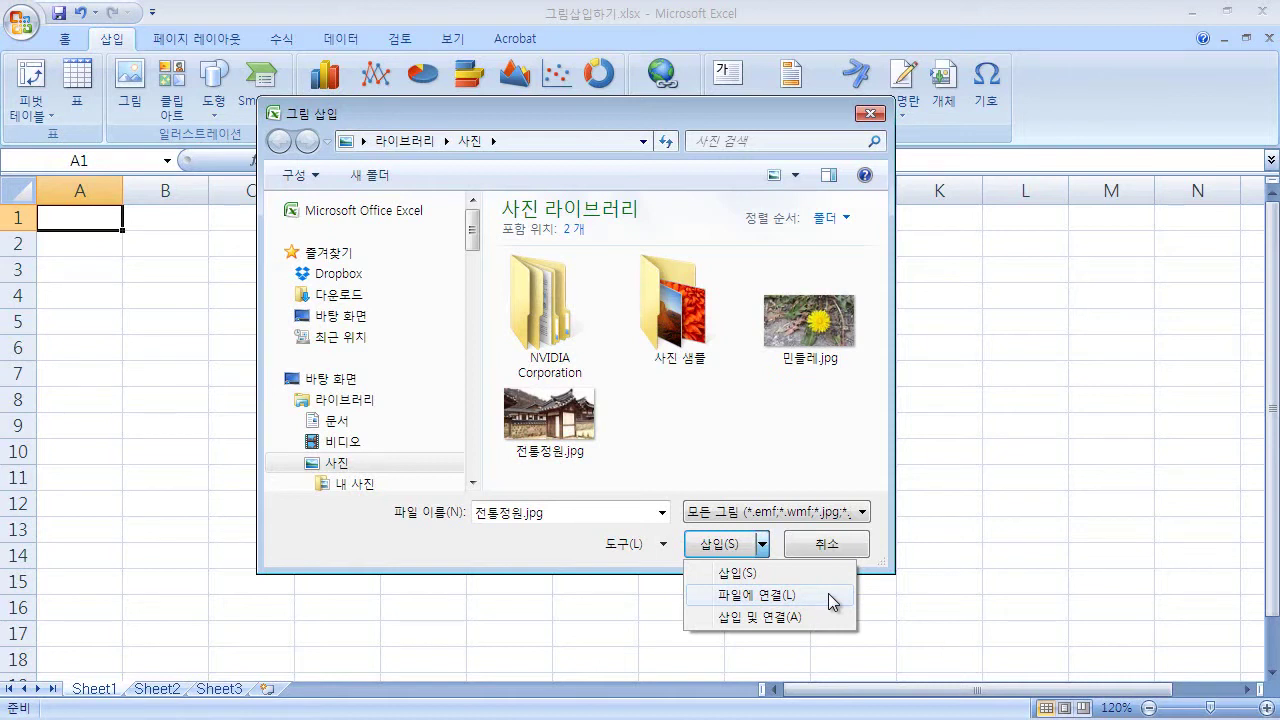
pyautogui.click(774, 578)
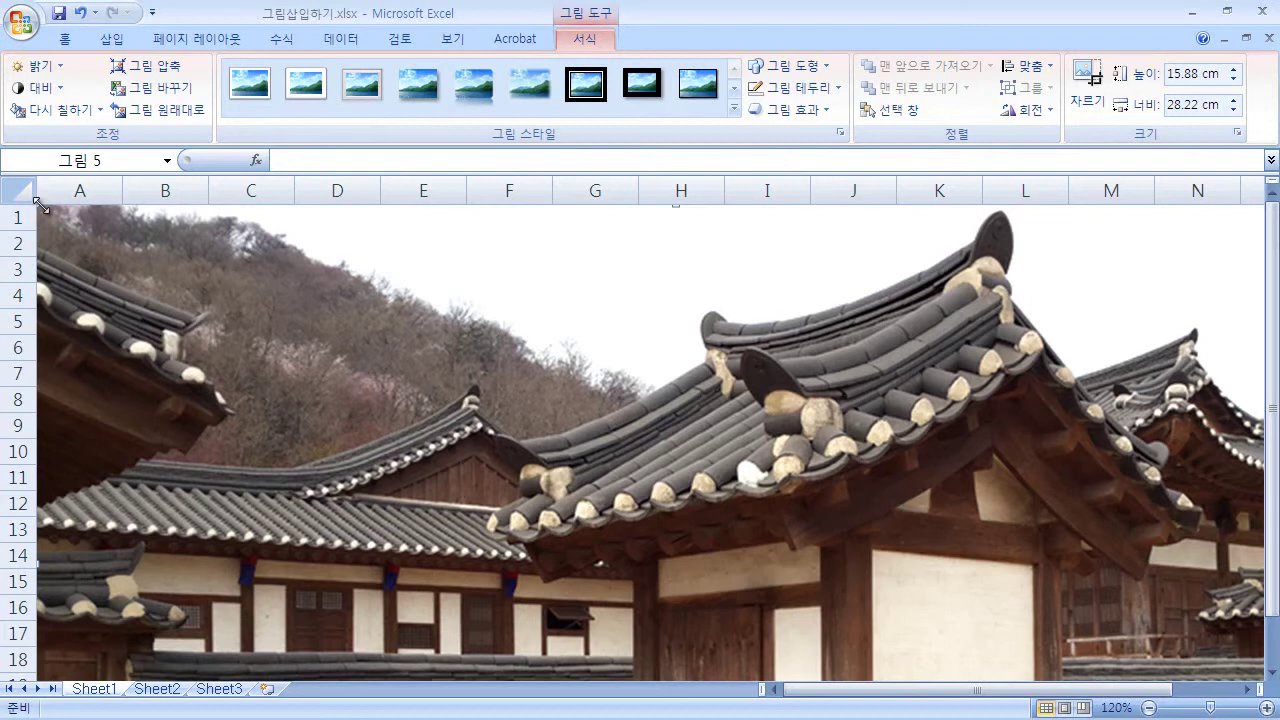
# - Shrink the inserted picture to about 9.2 cm high by 16.4 cm wide and place its upper-left corner near cell C2
pyautogui.moveTo(40, 203); pyautogui.dragTo(561, 517)
pyautogui.moveTo(728, 531); pyautogui.dragTo(309, 259)
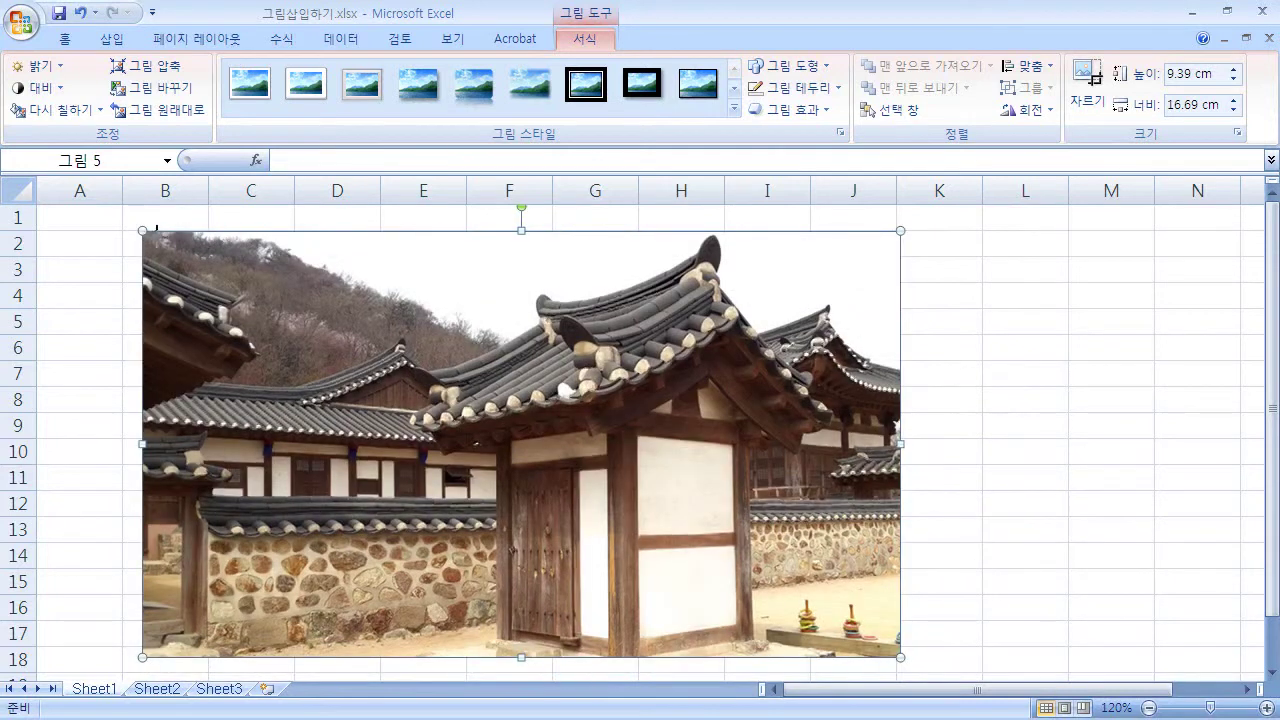
pyautogui.moveTo(140, 231); pyautogui.dragTo(156, 239)
pyautogui.moveTo(446, 352); pyautogui.dragTo(515, 345)
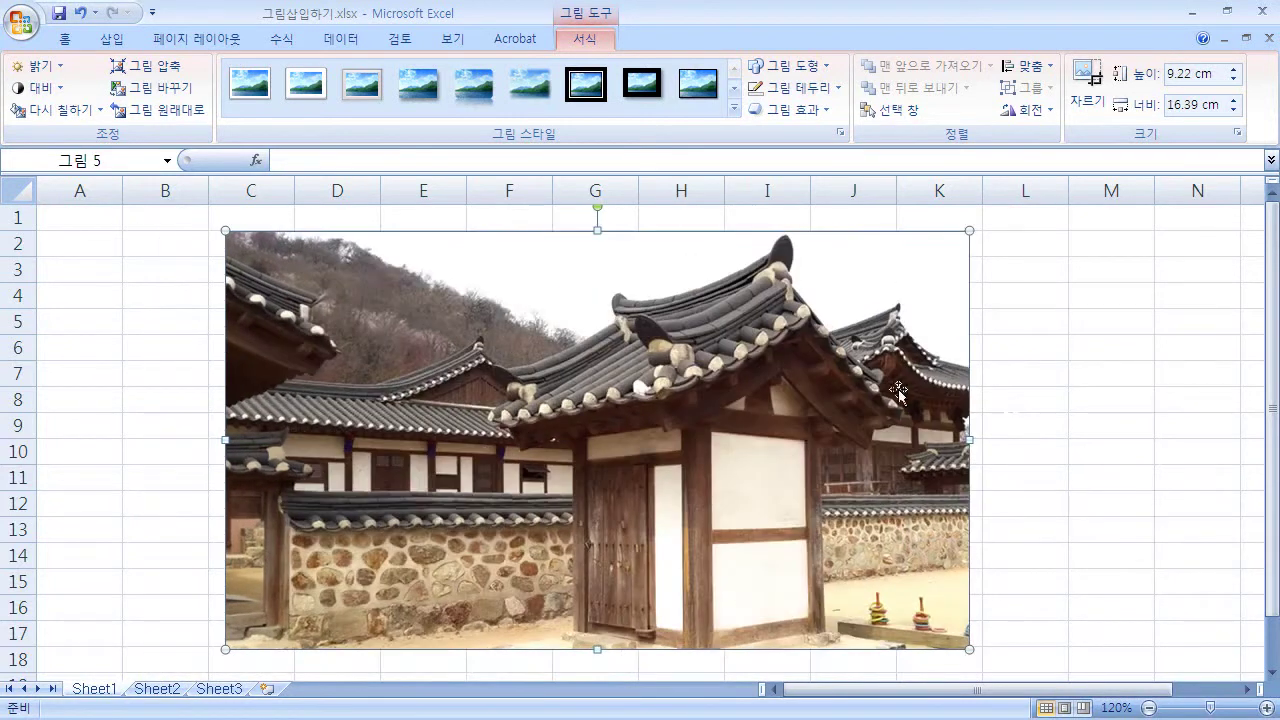
# - Resize the picture to about 9.5 cm high by 17.4 cm wide and nudge it slightly upward
pyautogui.moveTo(967, 648); pyautogui.dragTo(991, 661)
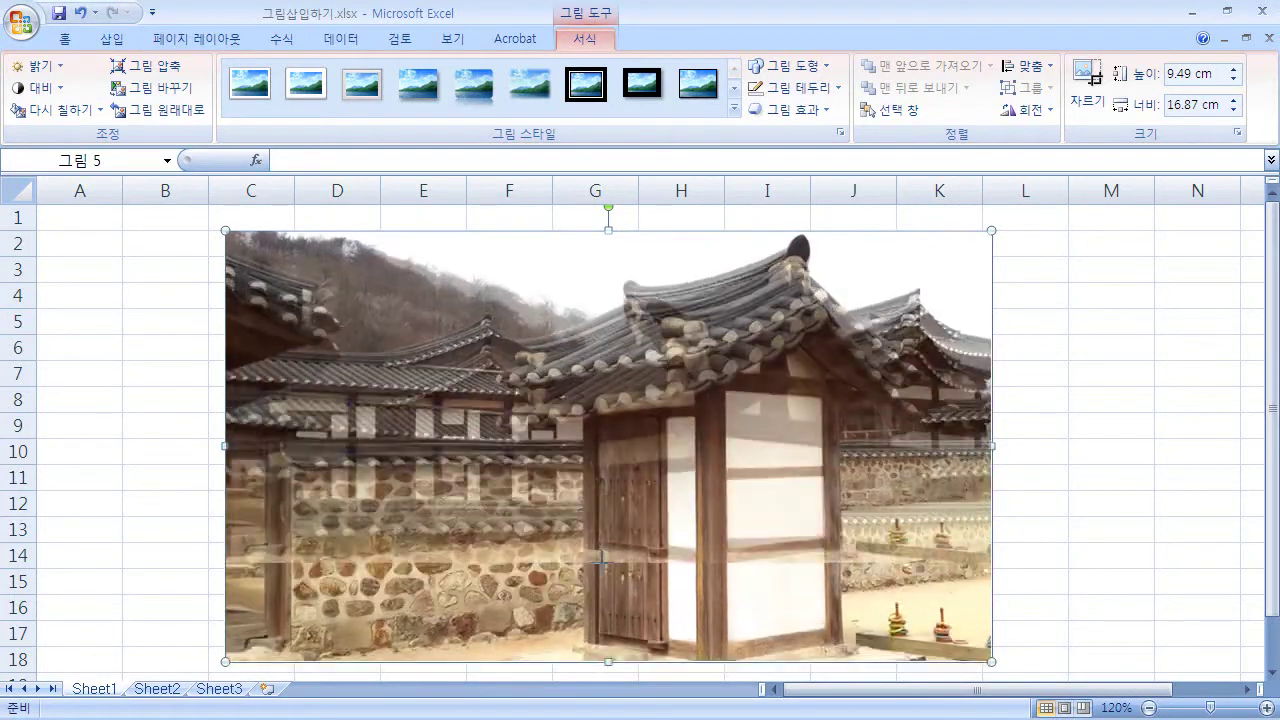
pyautogui.moveTo(606, 666); pyautogui.dragTo(607, 471)
pyautogui.moveTo(622, 650); pyautogui.dragTo(606, 650)
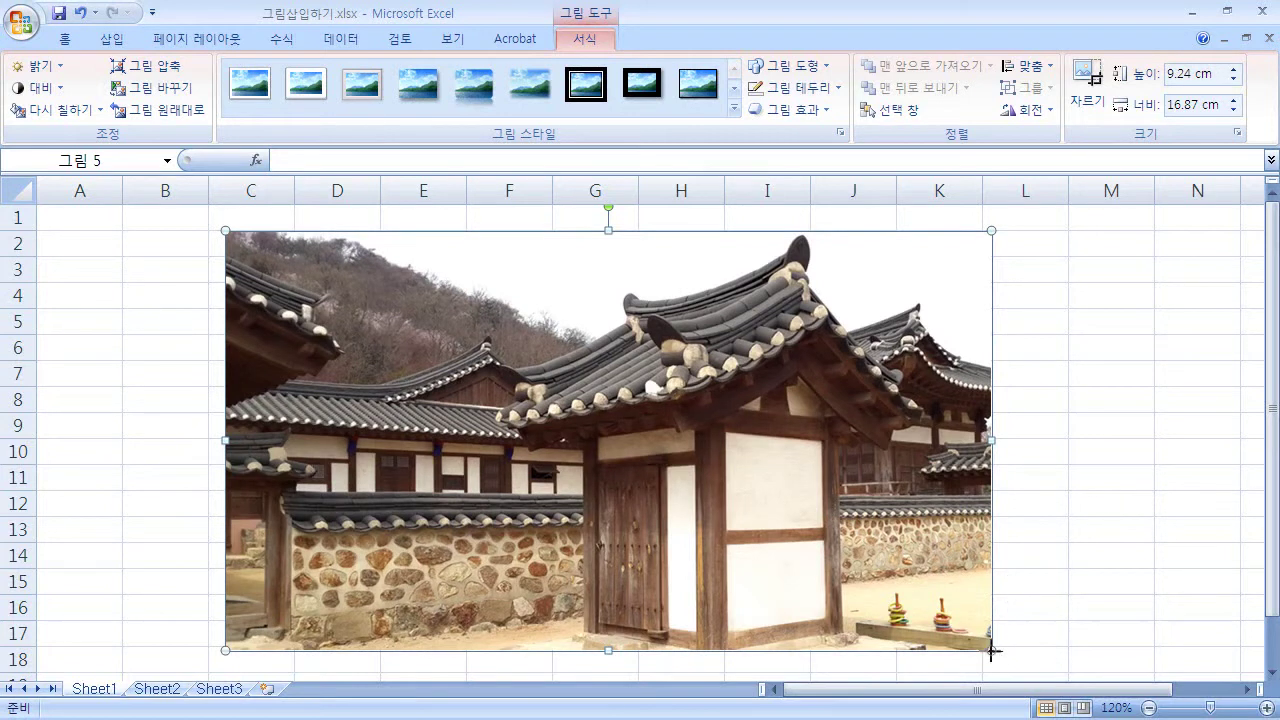
pyautogui.moveTo(990, 650); pyautogui.dragTo(1015, 662)
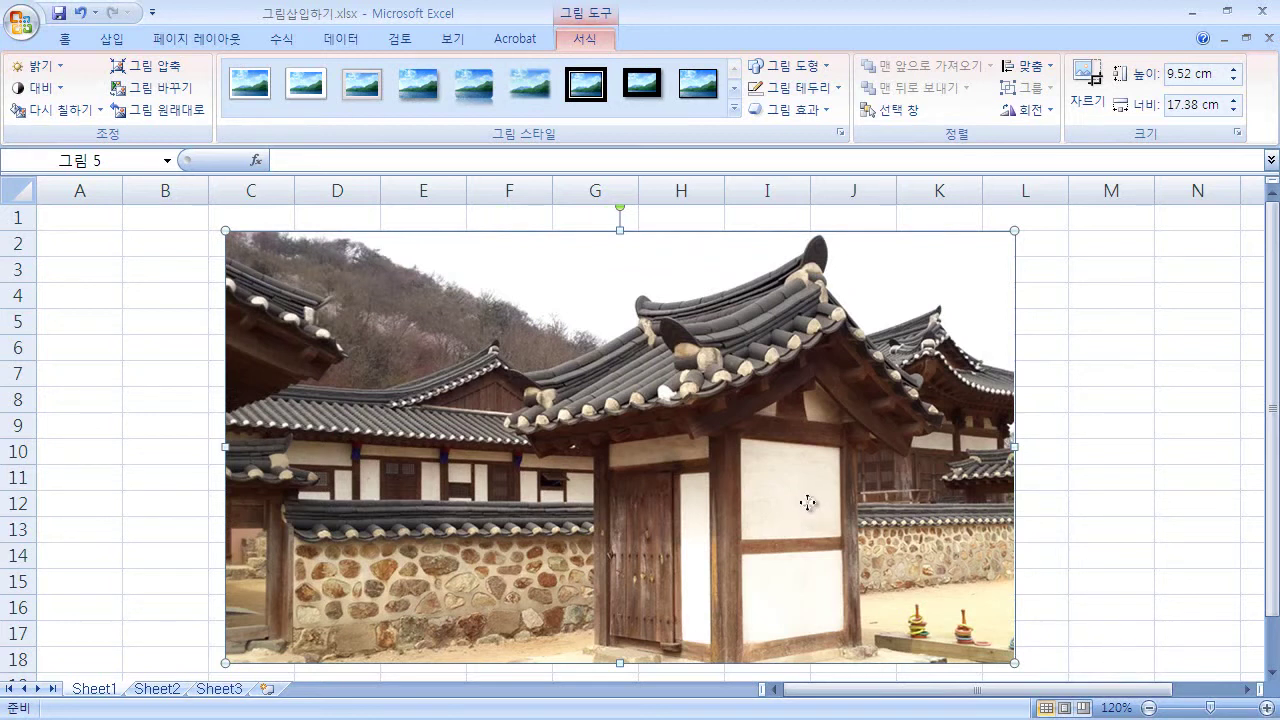
pyautogui.moveTo(807, 502); pyautogui.dragTo(808, 491)
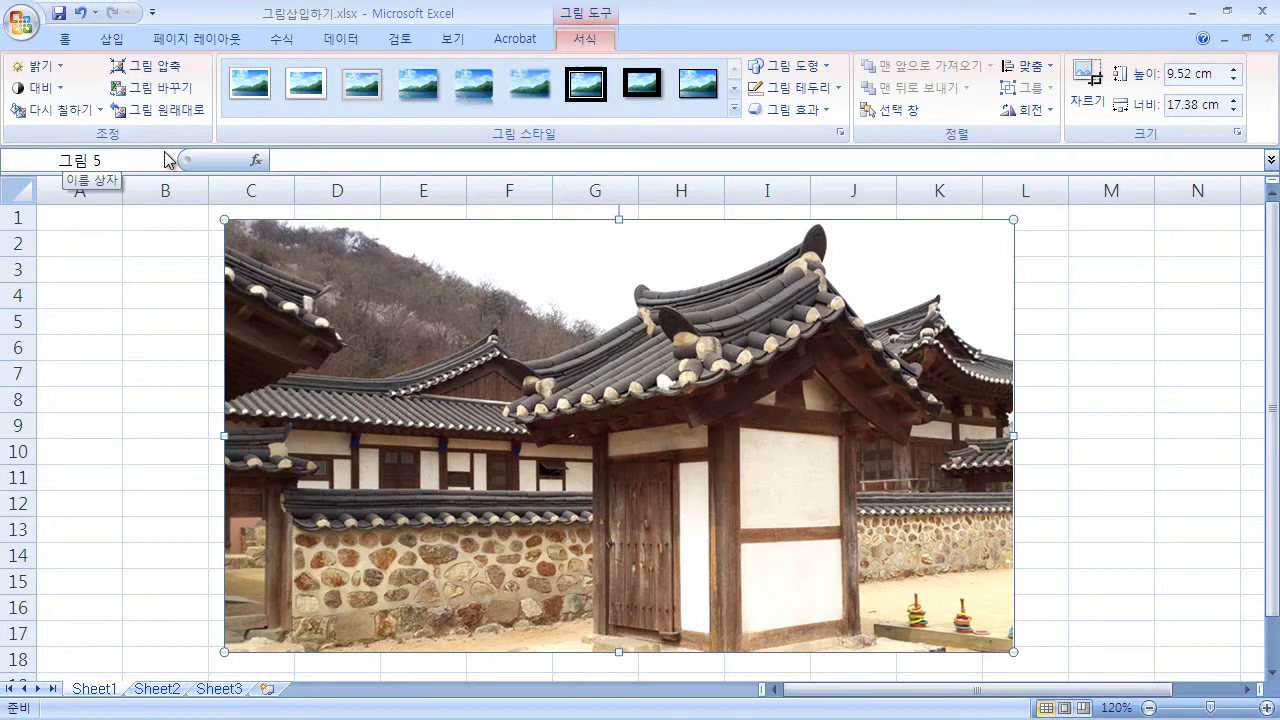
# - Review the brightness, contrast and recolor options for the picture without applying any
pyautogui.click(62, 70)
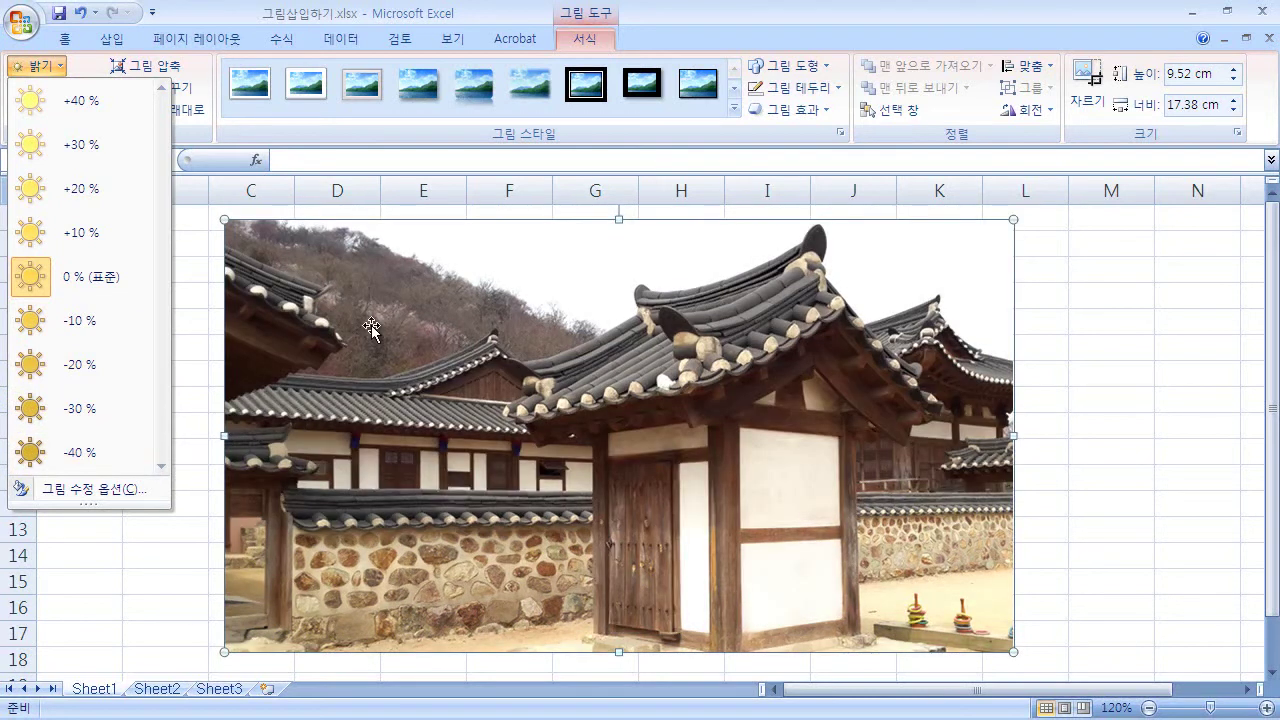
pyautogui.click(370, 328)
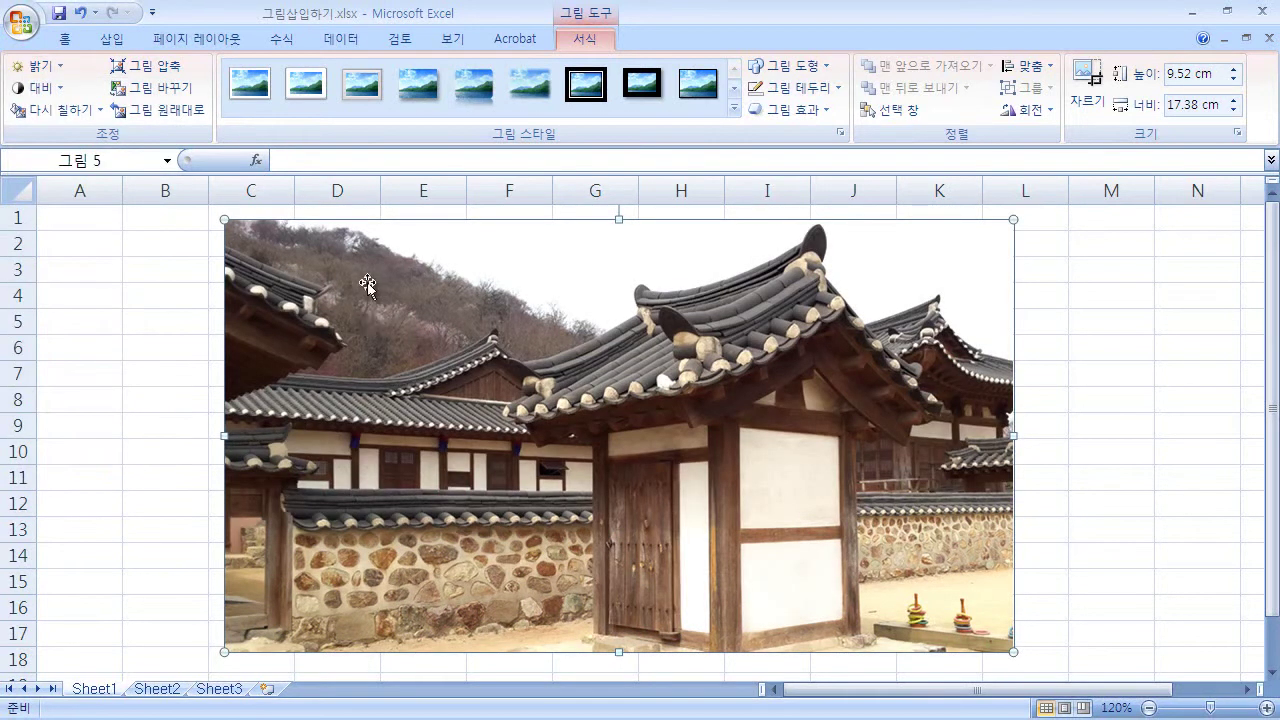
pyautogui.click(64, 88)
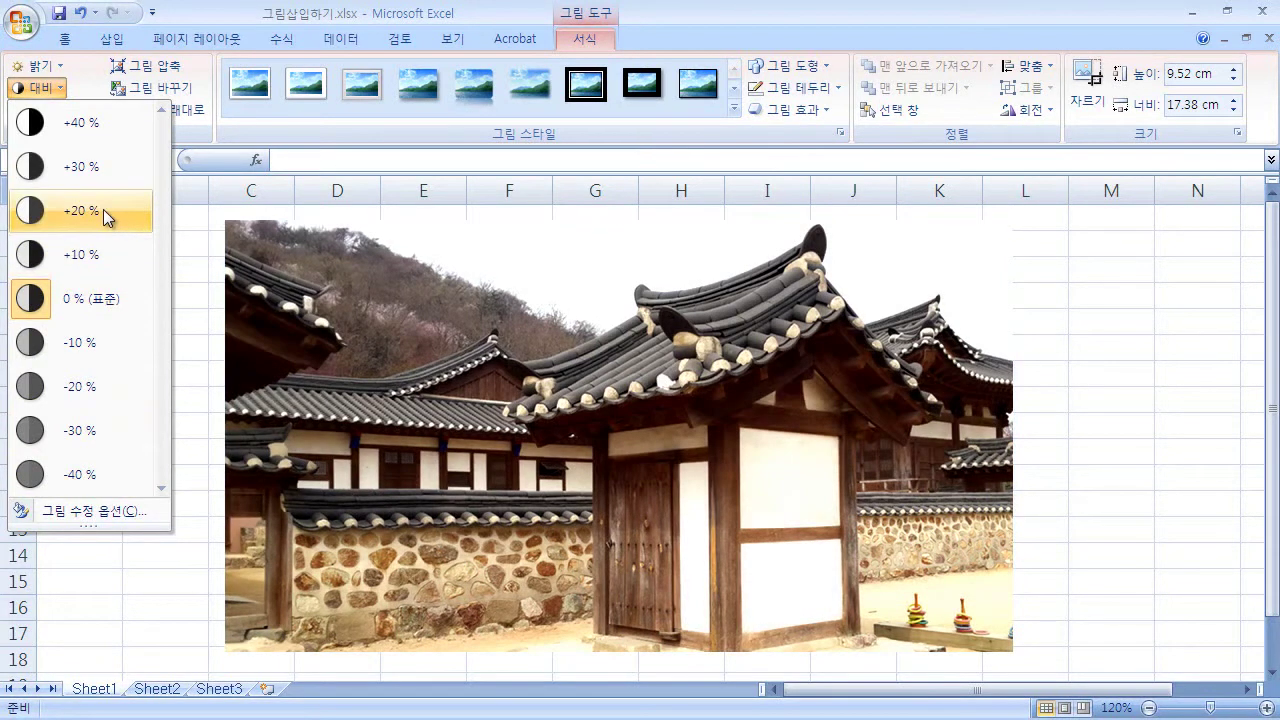
pyautogui.click(357, 258)
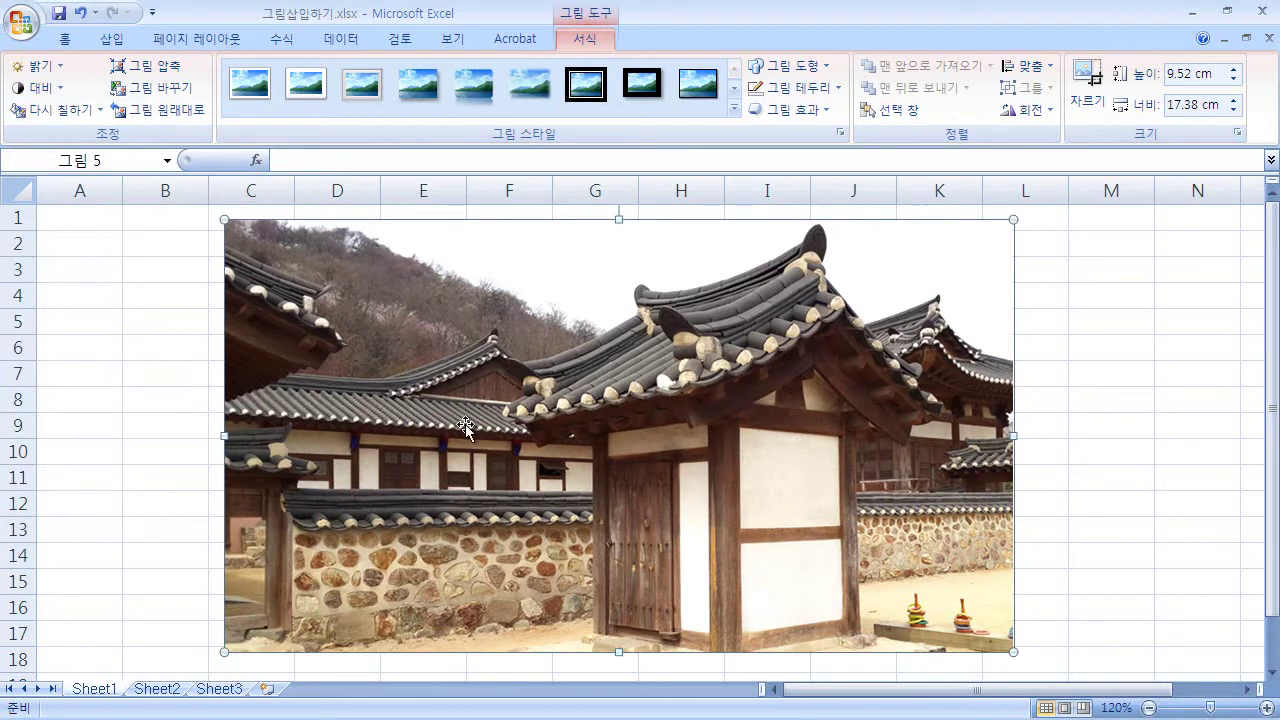
pyautogui.click(99, 112)
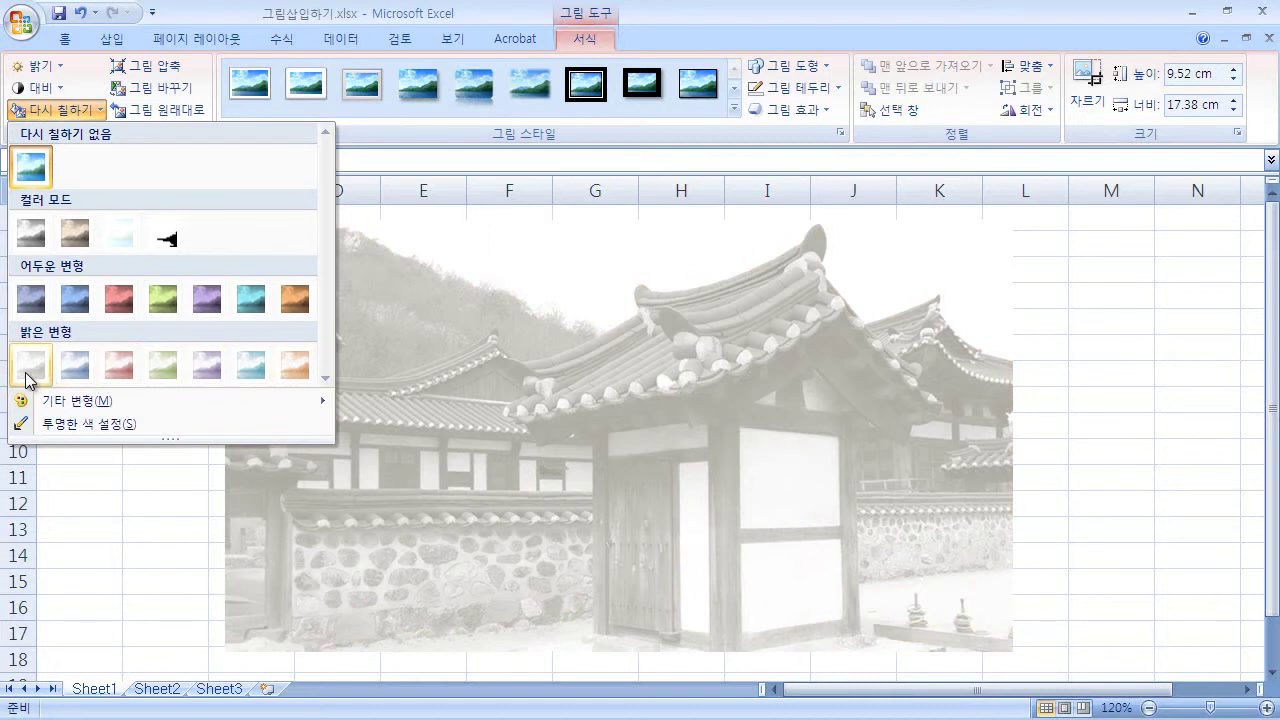
pyautogui.moveTo(25, 404)
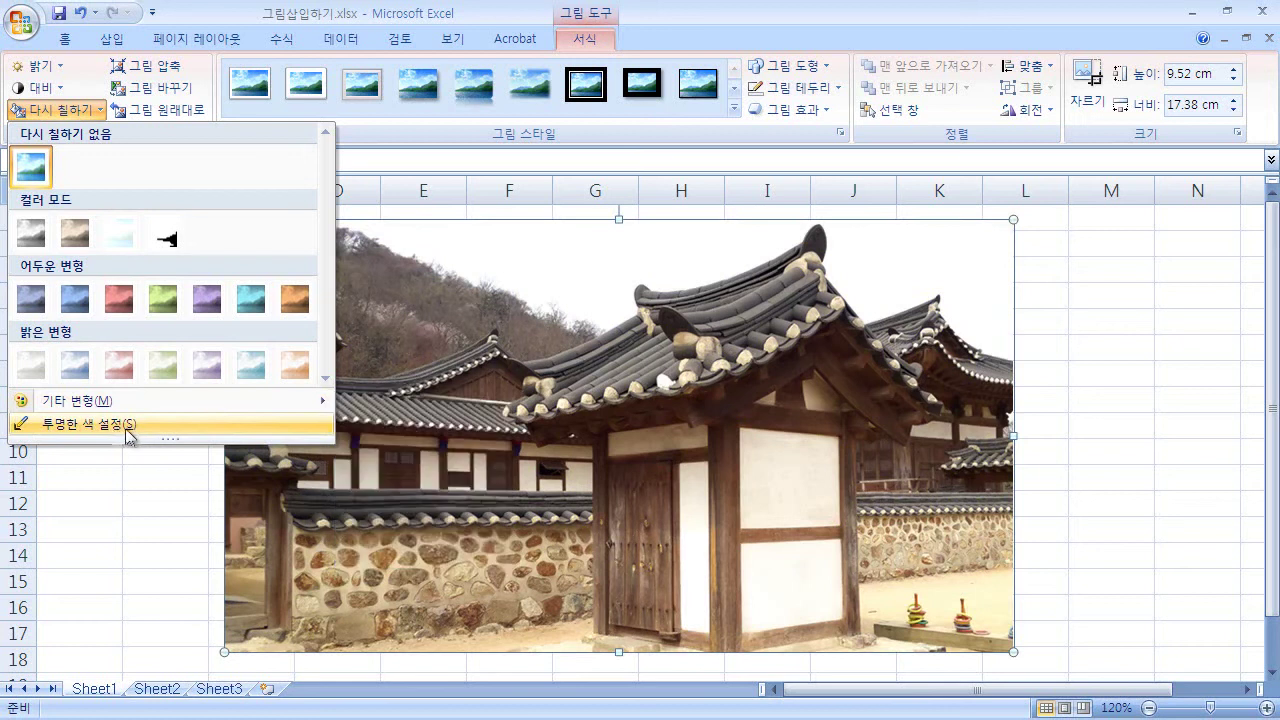
pyautogui.click(1108, 407)
pyautogui.click(1150, 366)
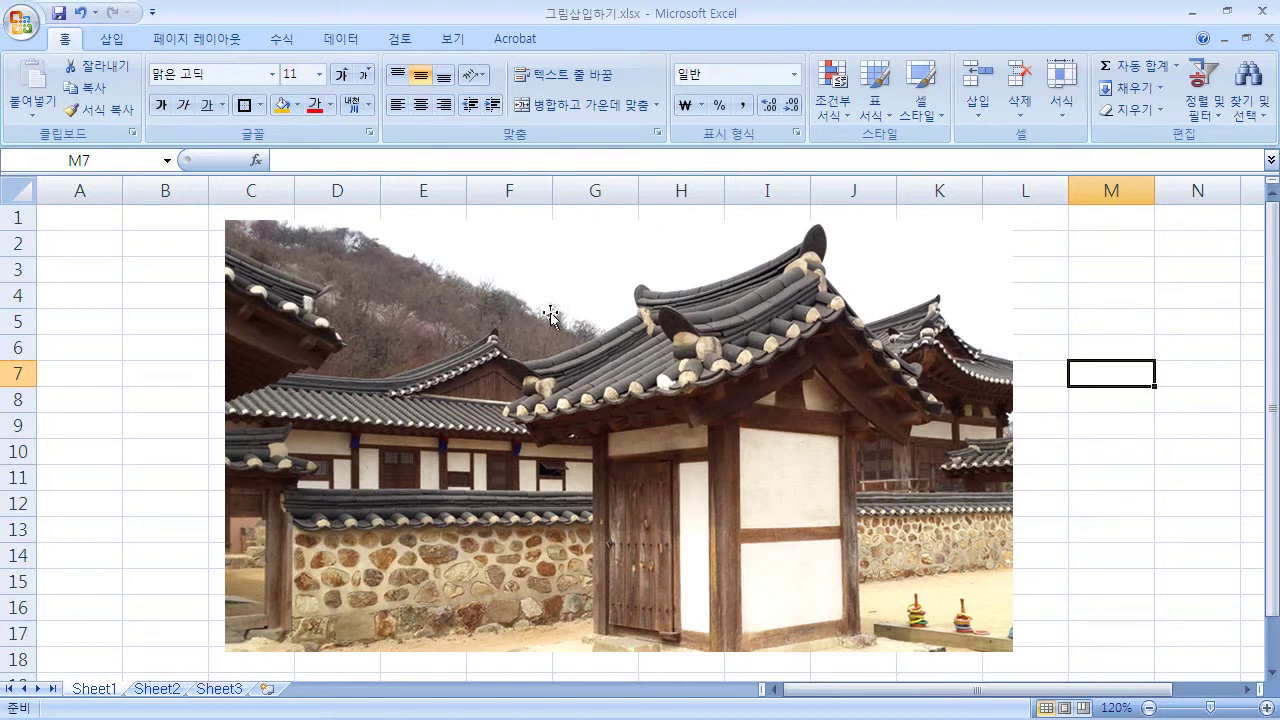
# - Set the white sky color of the picture as transparent and check the effect by deselecting and slightly moving the picture
pyautogui.click(600, 243)
pyautogui.click(62, 110)
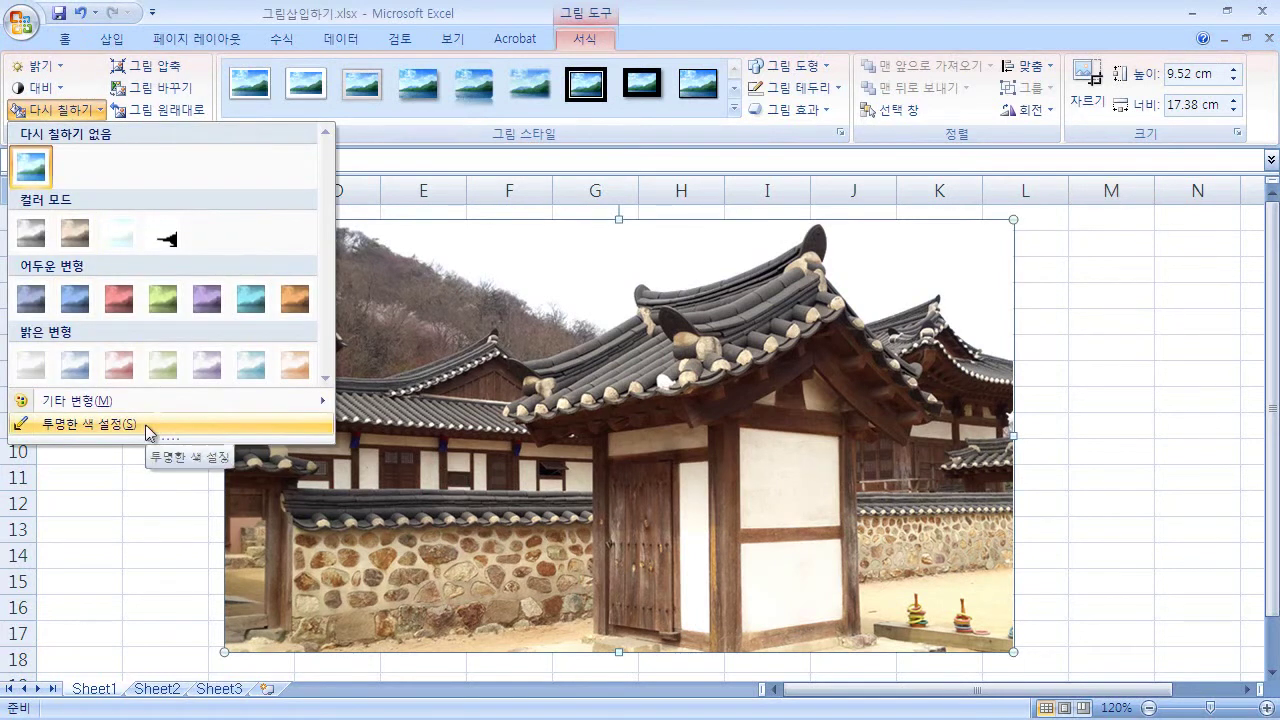
pyautogui.click(145, 424)
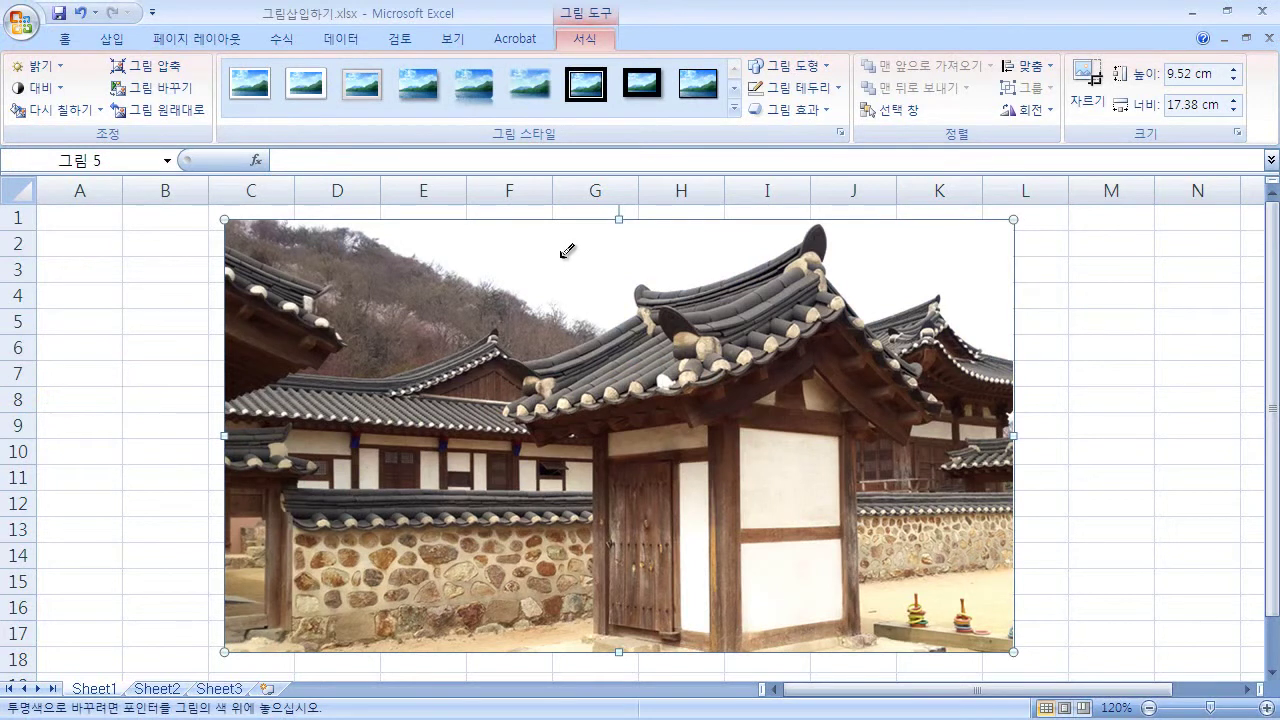
pyautogui.click(692, 228)
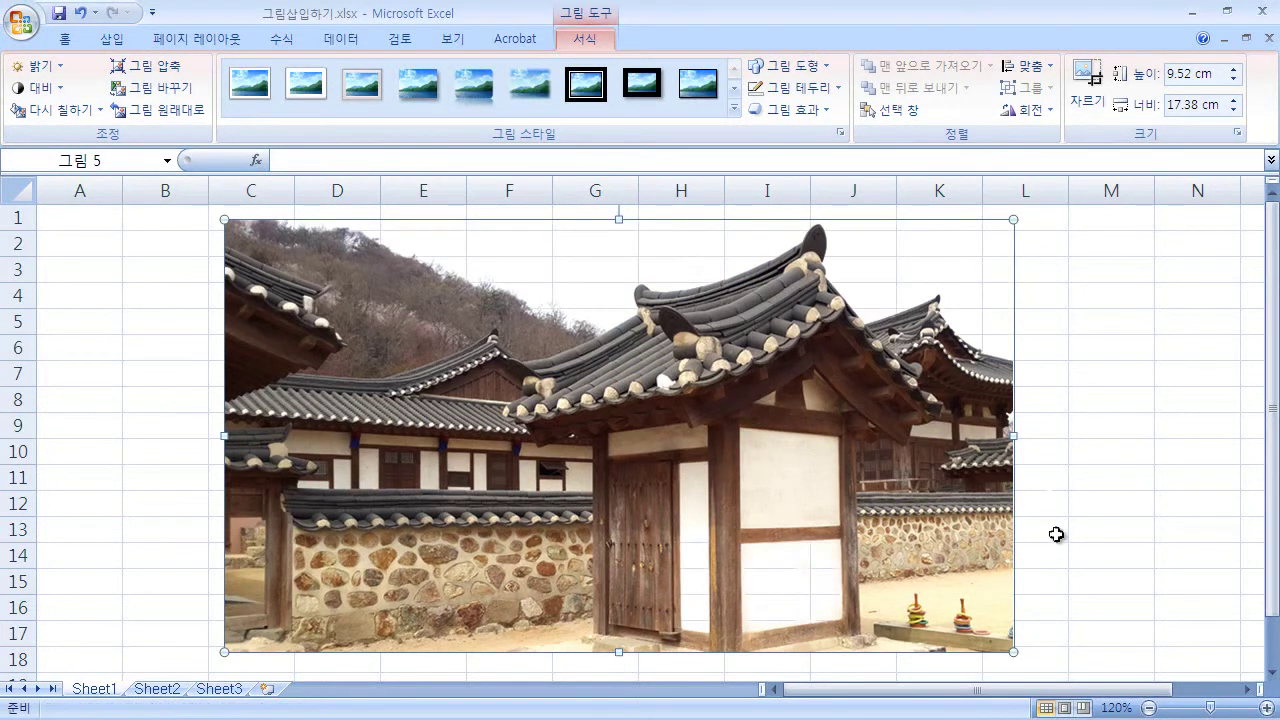
pyautogui.click(1130, 478)
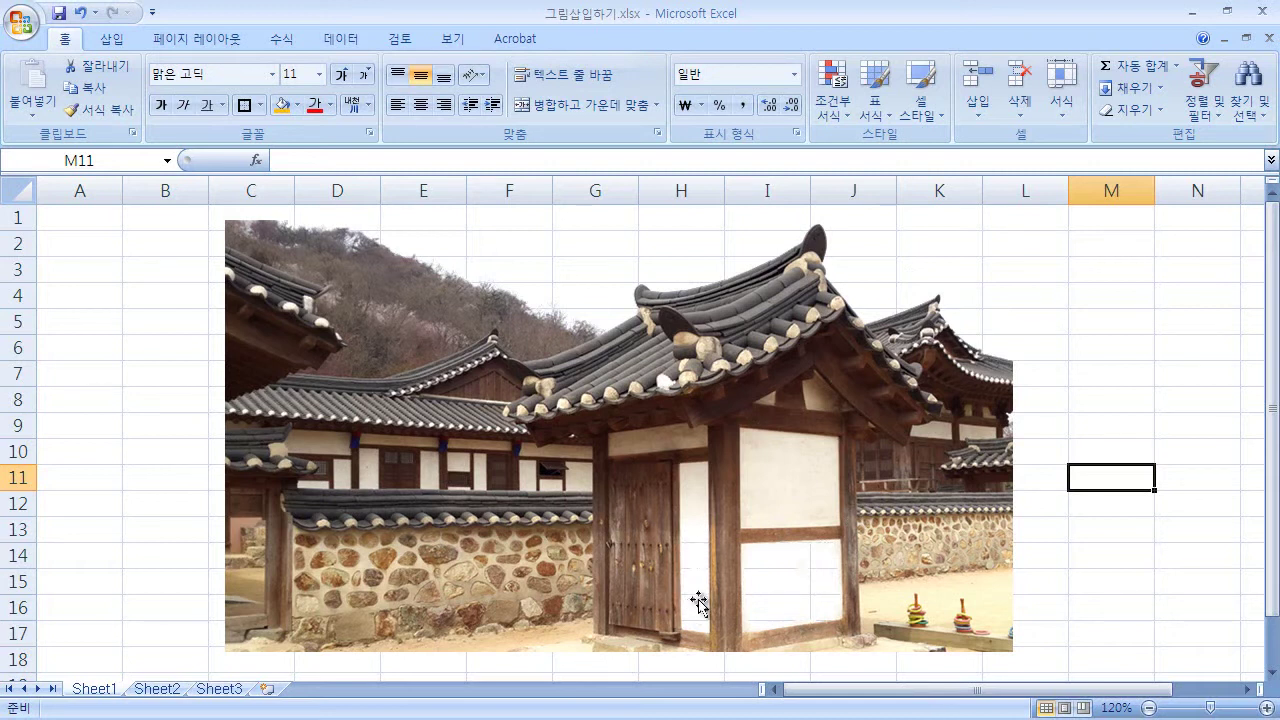
pyautogui.click(768, 521)
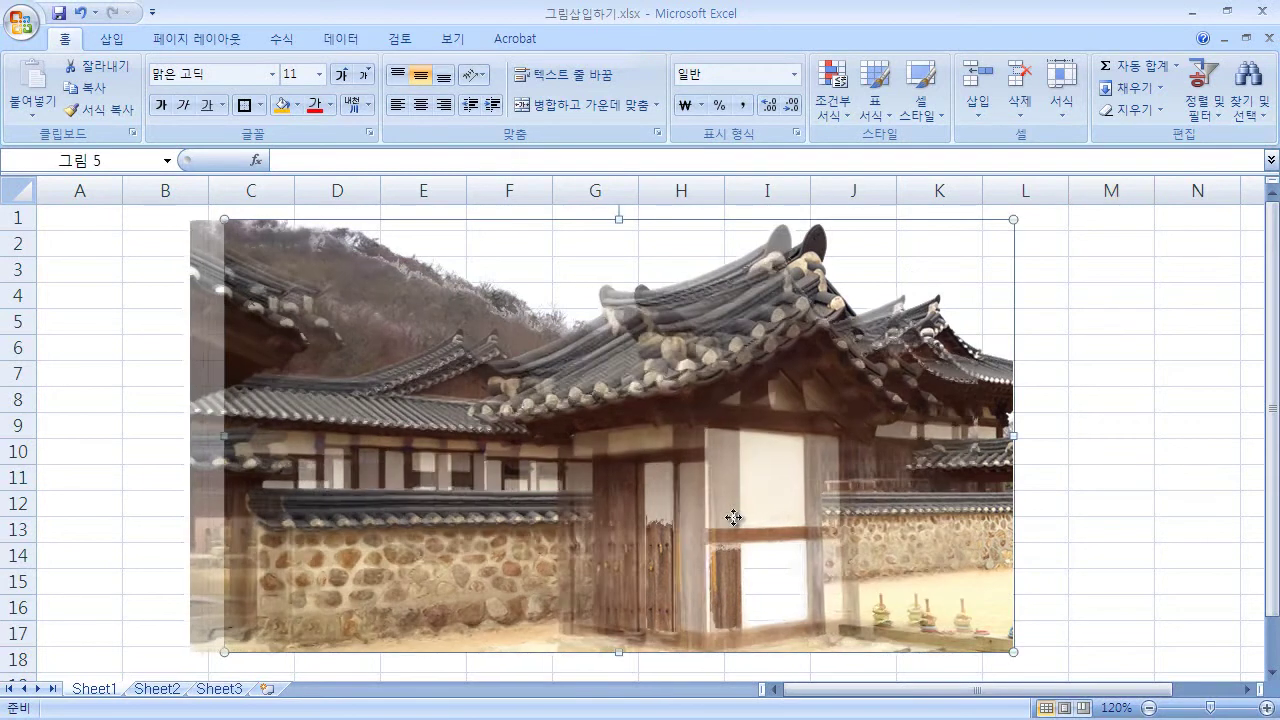
pyautogui.moveTo(772, 521); pyautogui.dragTo(775, 525)
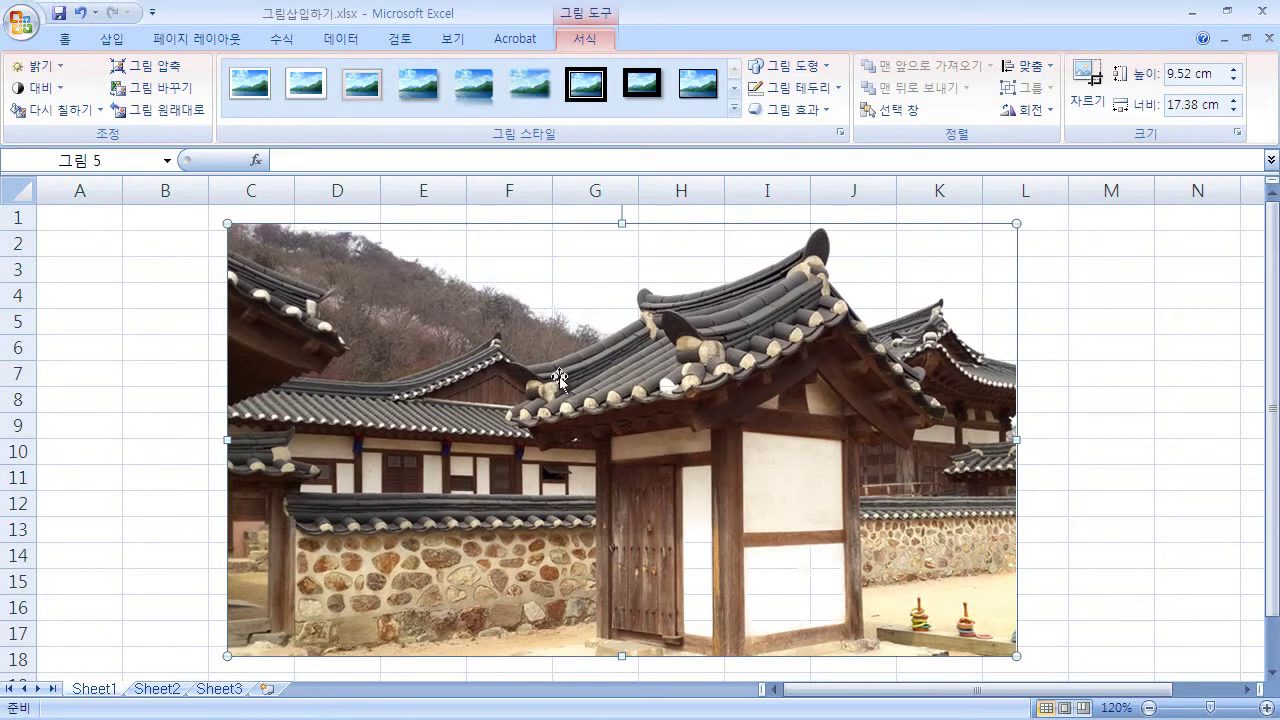
# - Reset the picture to its original state and scale it down to about 9.3 cm high by 16.6 cm wide
pyautogui.click(190, 121)
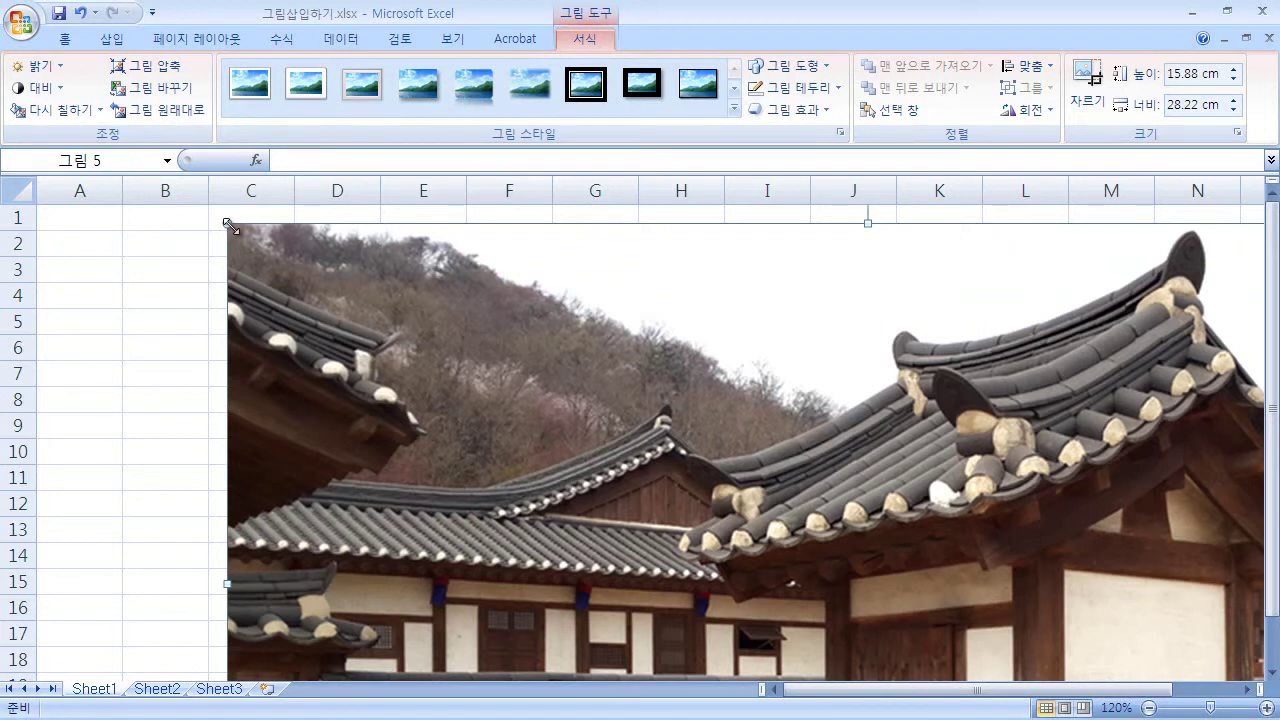
pyautogui.moveTo(228, 226); pyautogui.dragTo(442, 298)
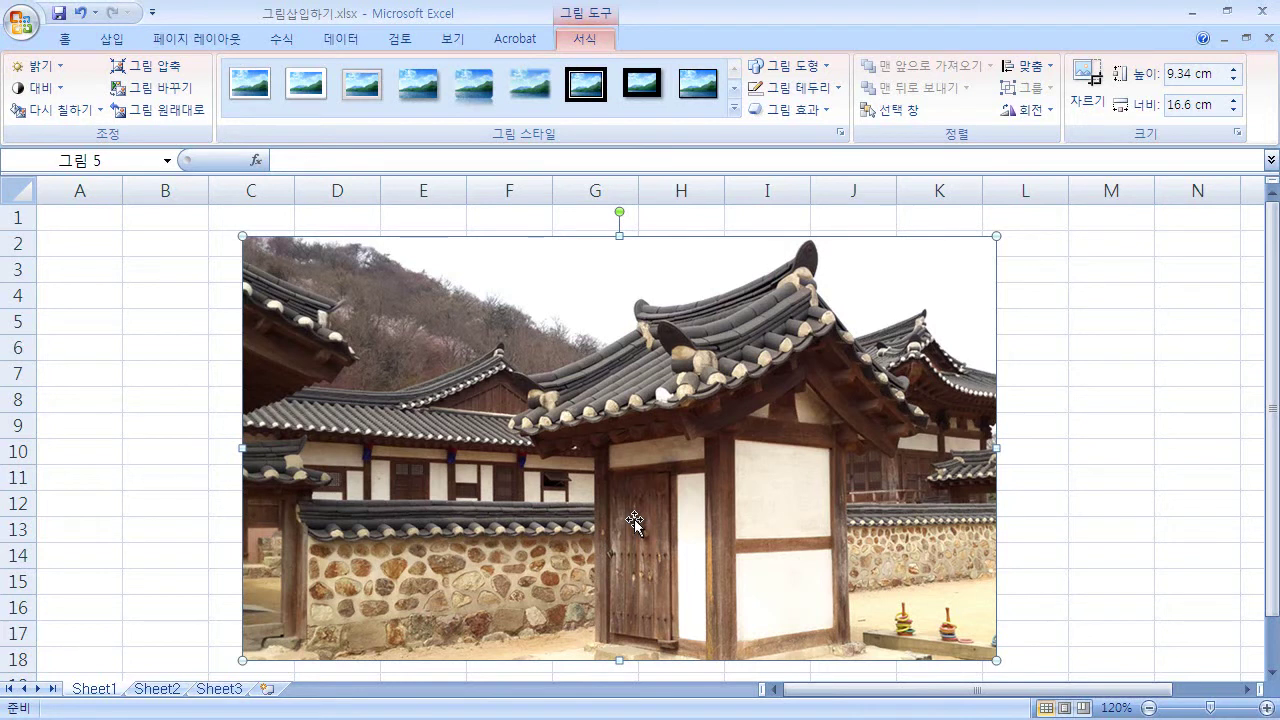
# - Examine the picture compression settings and target output resolutions, leaving them unapplied
pyautogui.click(178, 74)
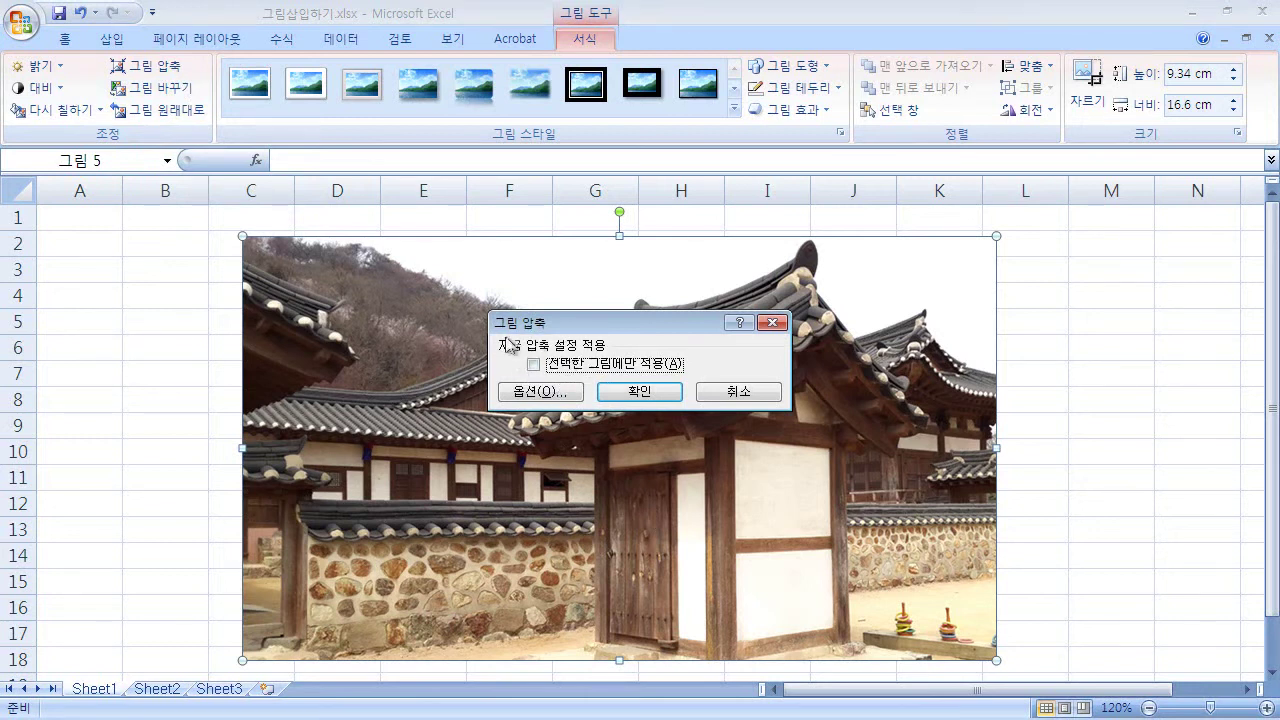
pyautogui.click(546, 396)
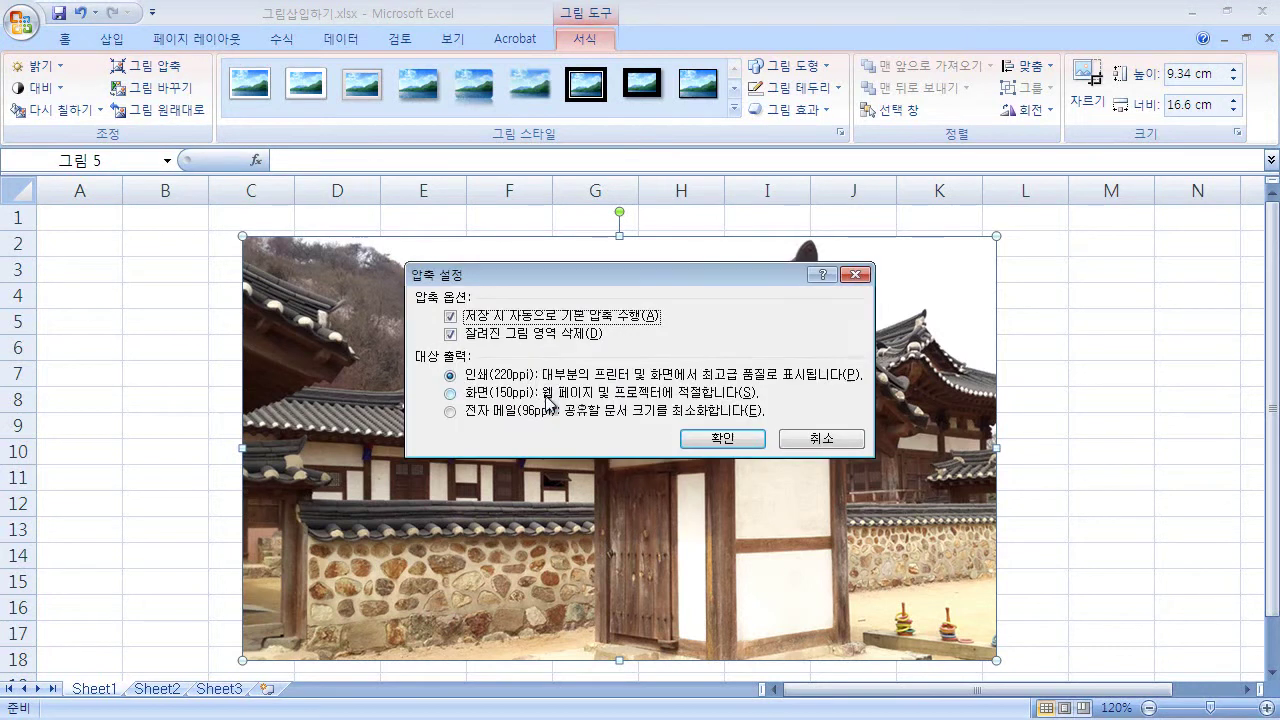
pyautogui.click(836, 446)
pyautogui.click(540, 393)
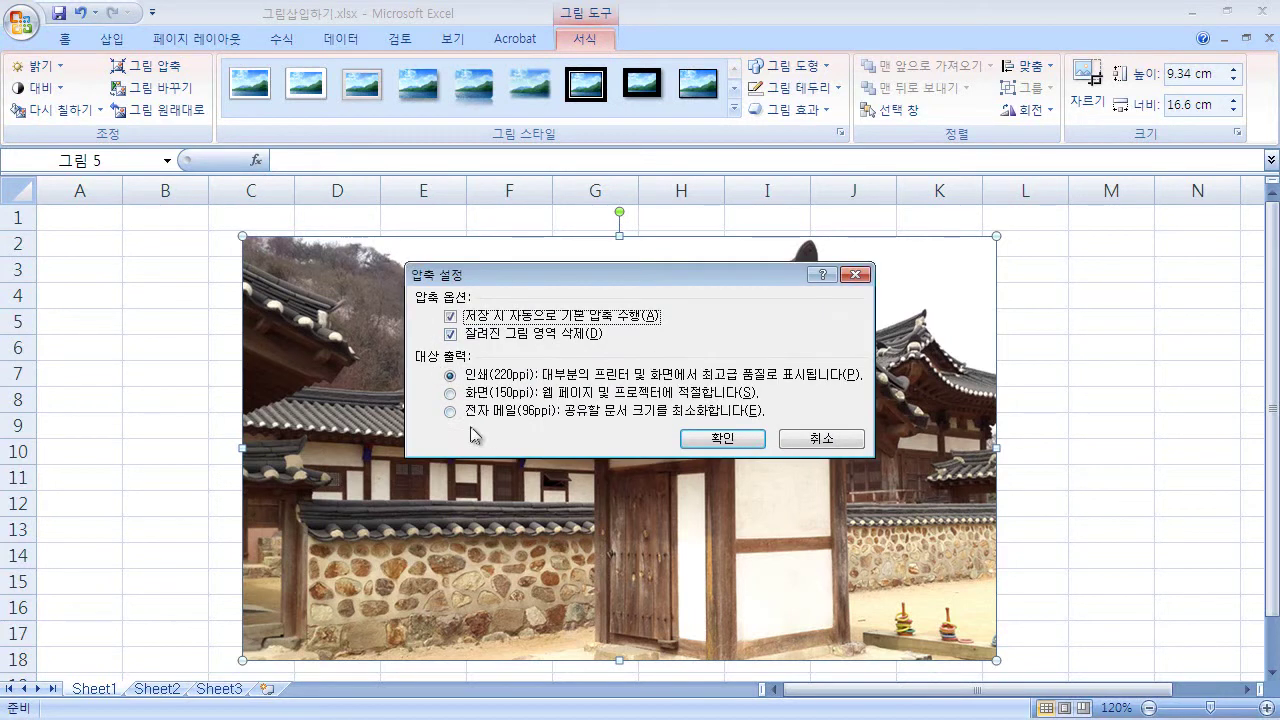
pyautogui.click(821, 439)
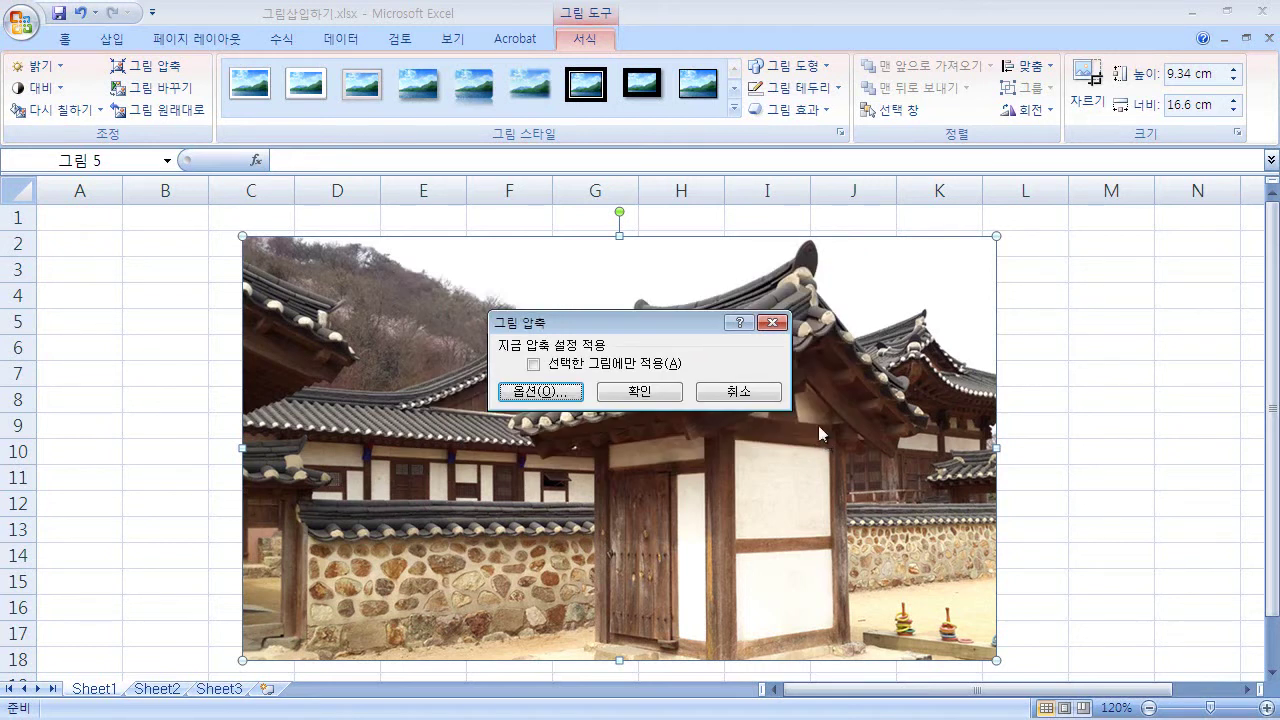
pyautogui.click(773, 324)
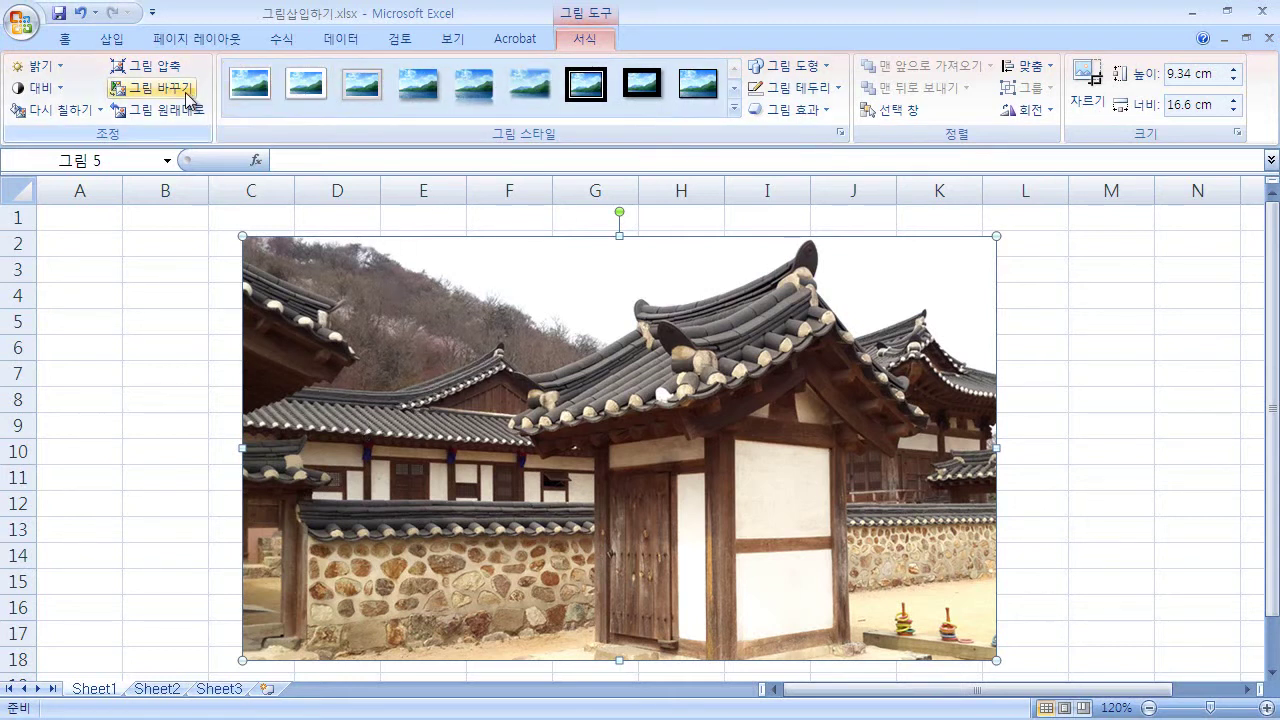
# - Replace the picture with 민들레.jpg and scale it down to about 8.15 cm high by 14.48 cm wide
pyautogui.click(150, 87)
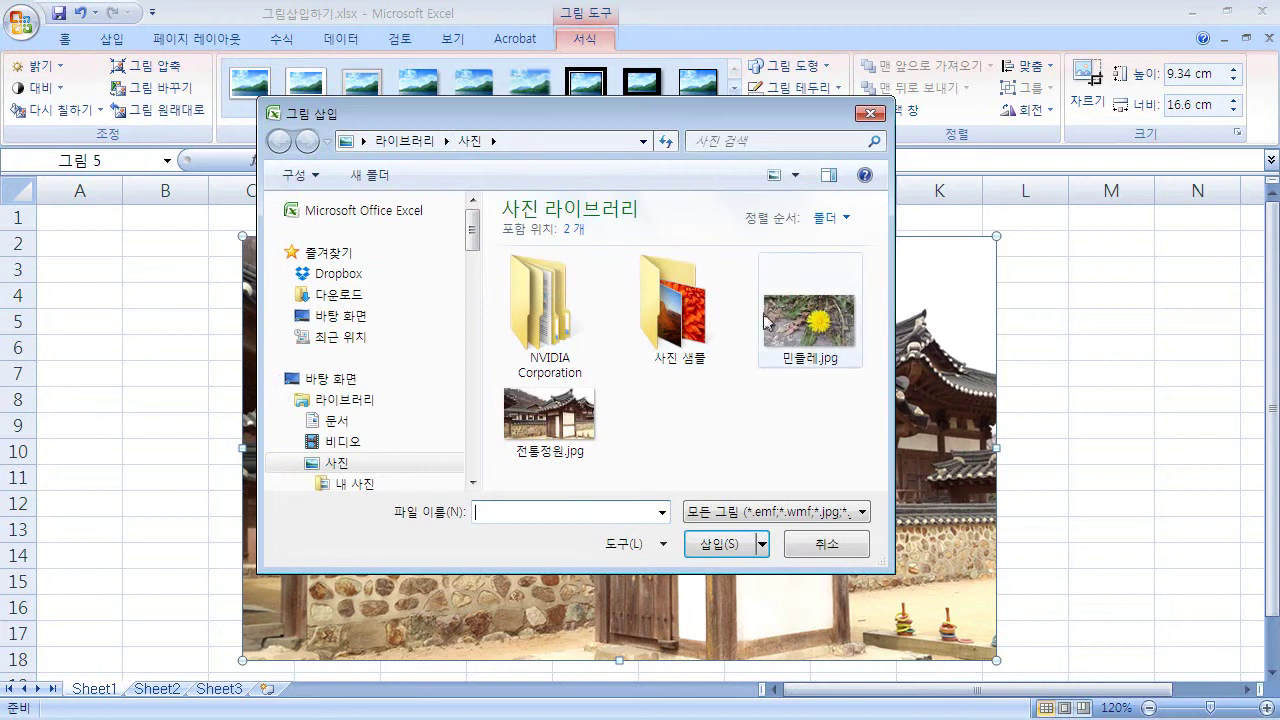
pyautogui.click(797, 334)
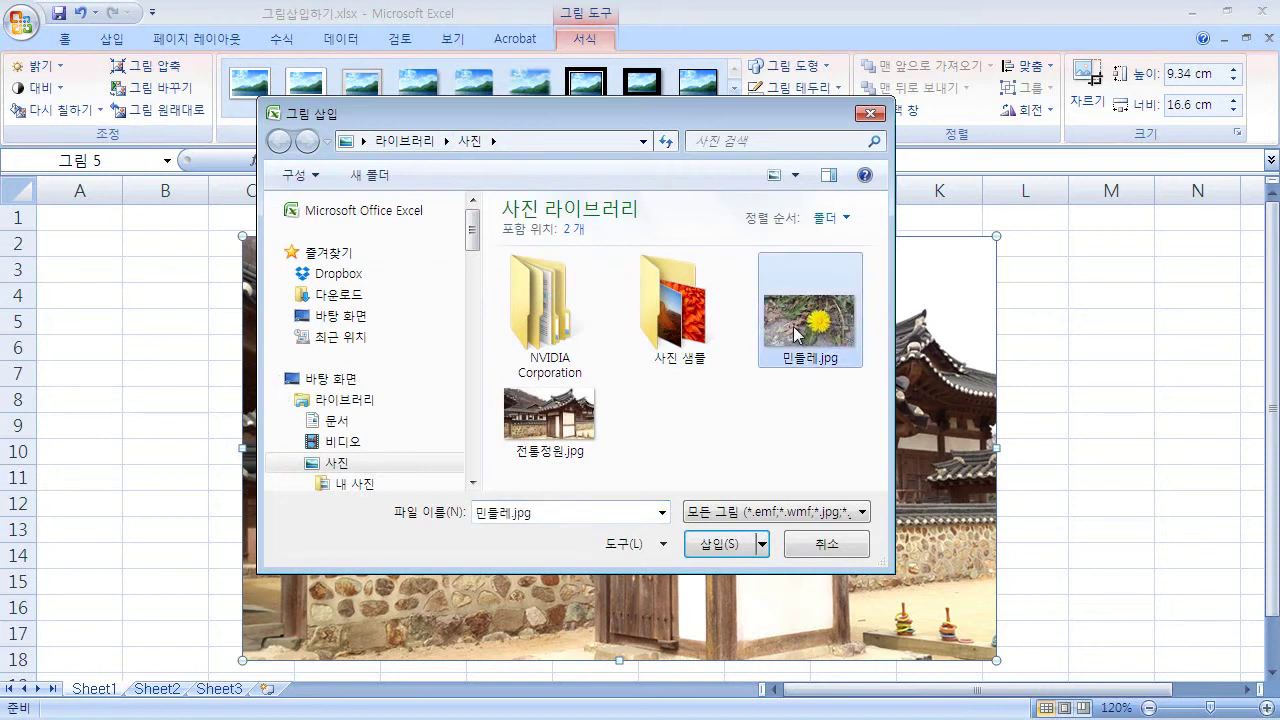
pyautogui.click(729, 556)
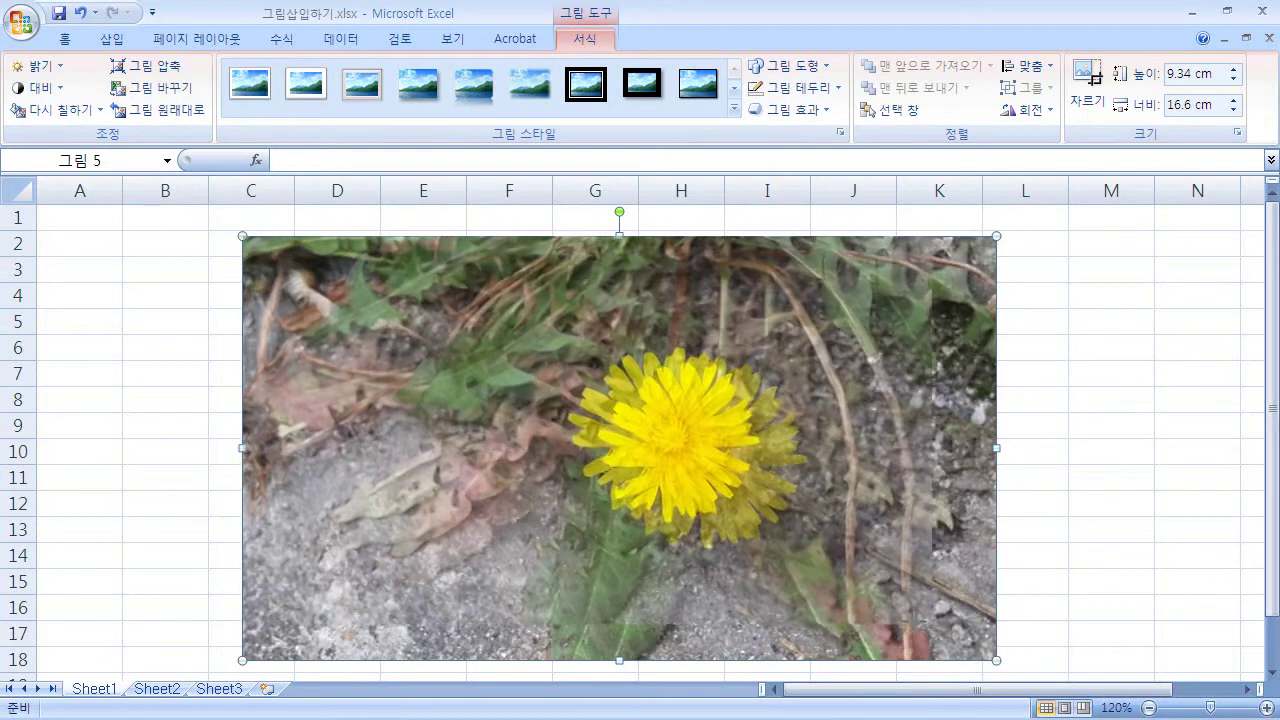
pyautogui.moveTo(996, 660); pyautogui.dragTo(900, 606)
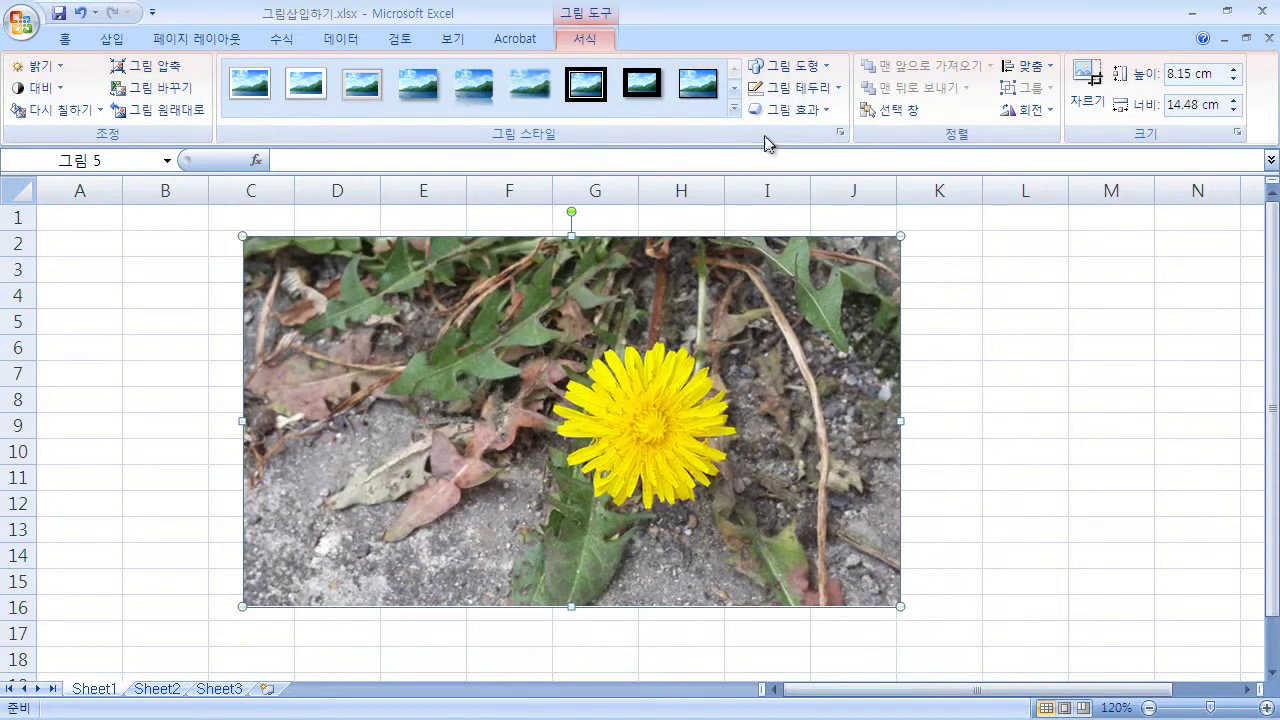
# - Preview the available picture styles, including the soft-edge oval, on the dandelion picture without applying any
pyautogui.click(736, 110)
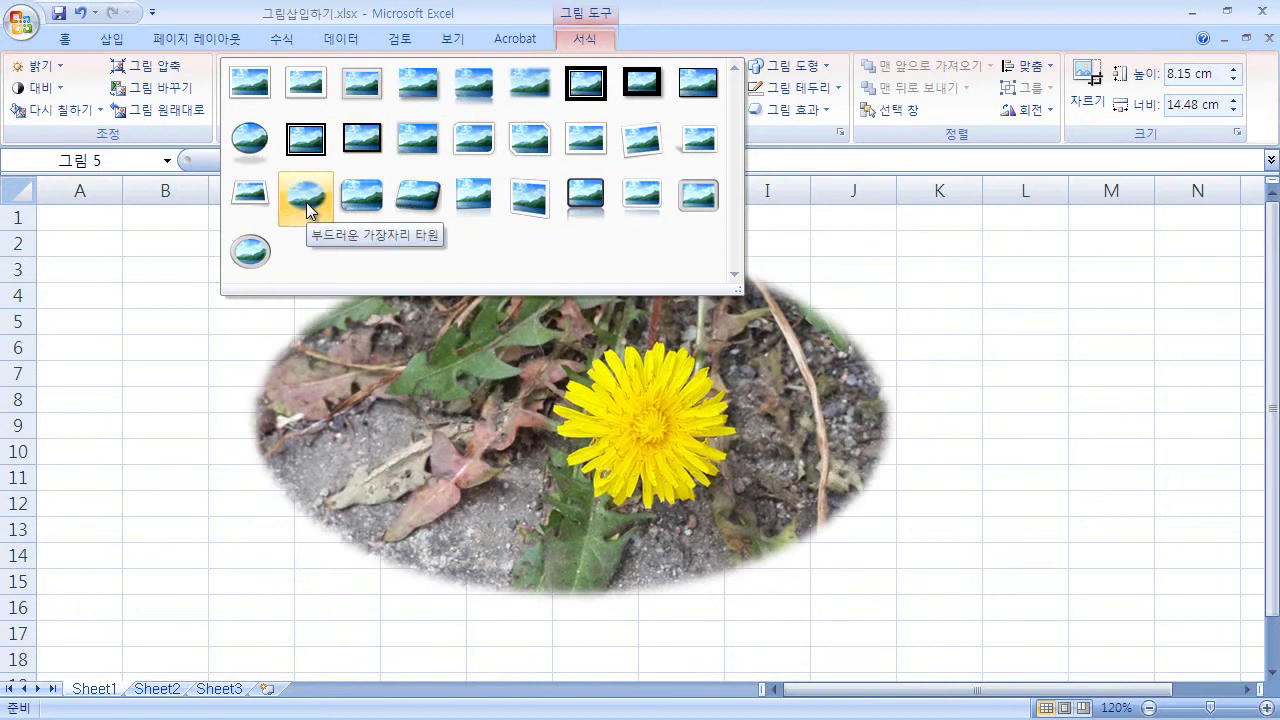
pyautogui.click(634, 22)
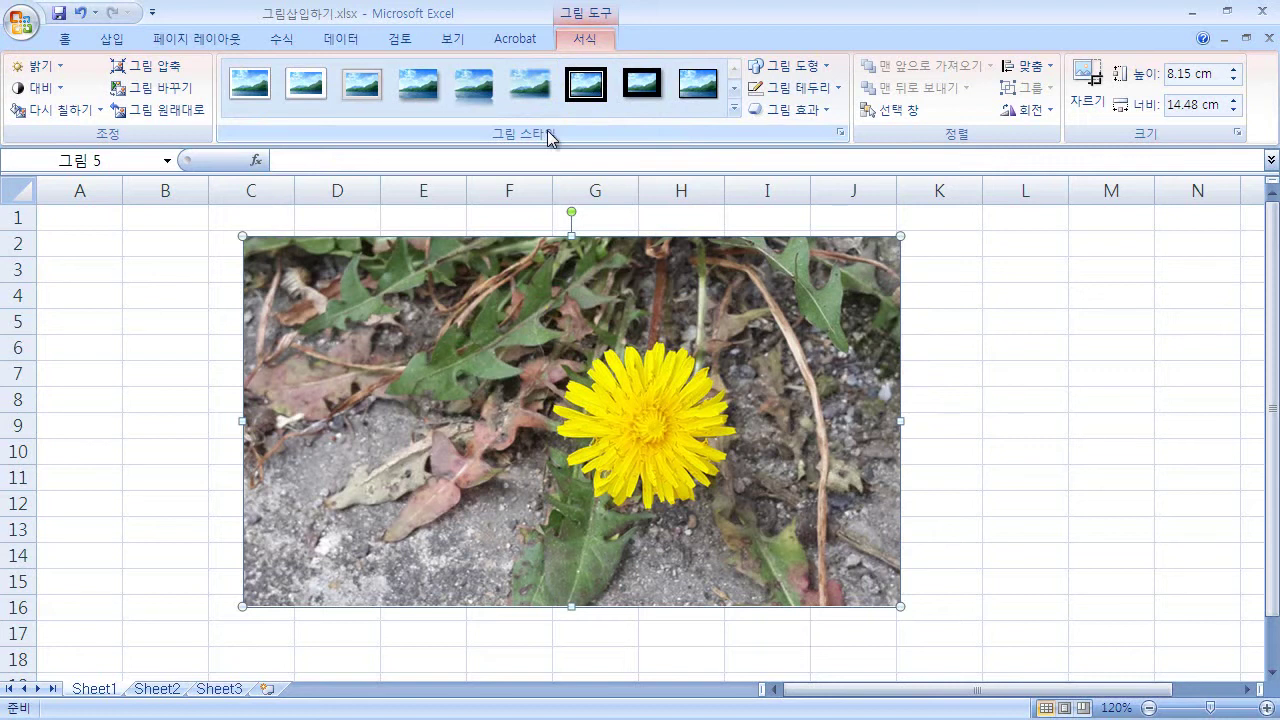
# - Try the rounded rectangle, oval and explosion shapes on the picture in turn, and restore the plain rectangle
pyautogui.click(827, 68)
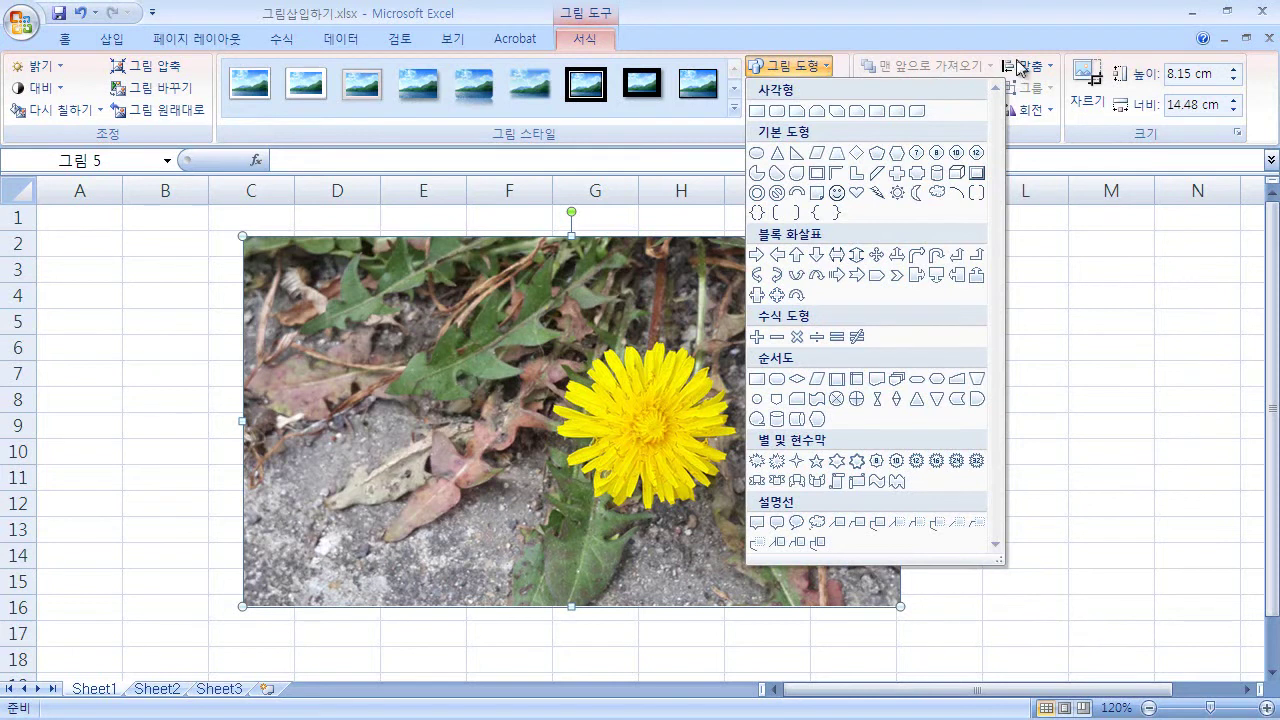
pyautogui.click(780, 115)
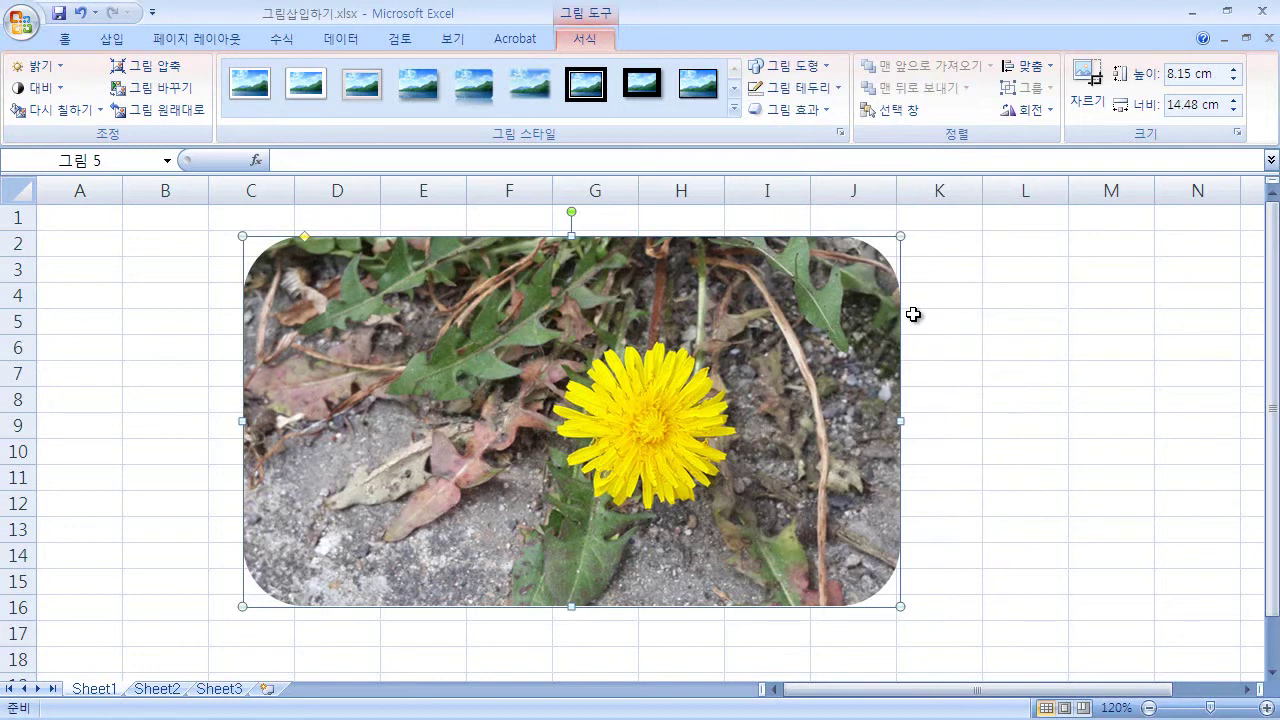
pyautogui.click(822, 66)
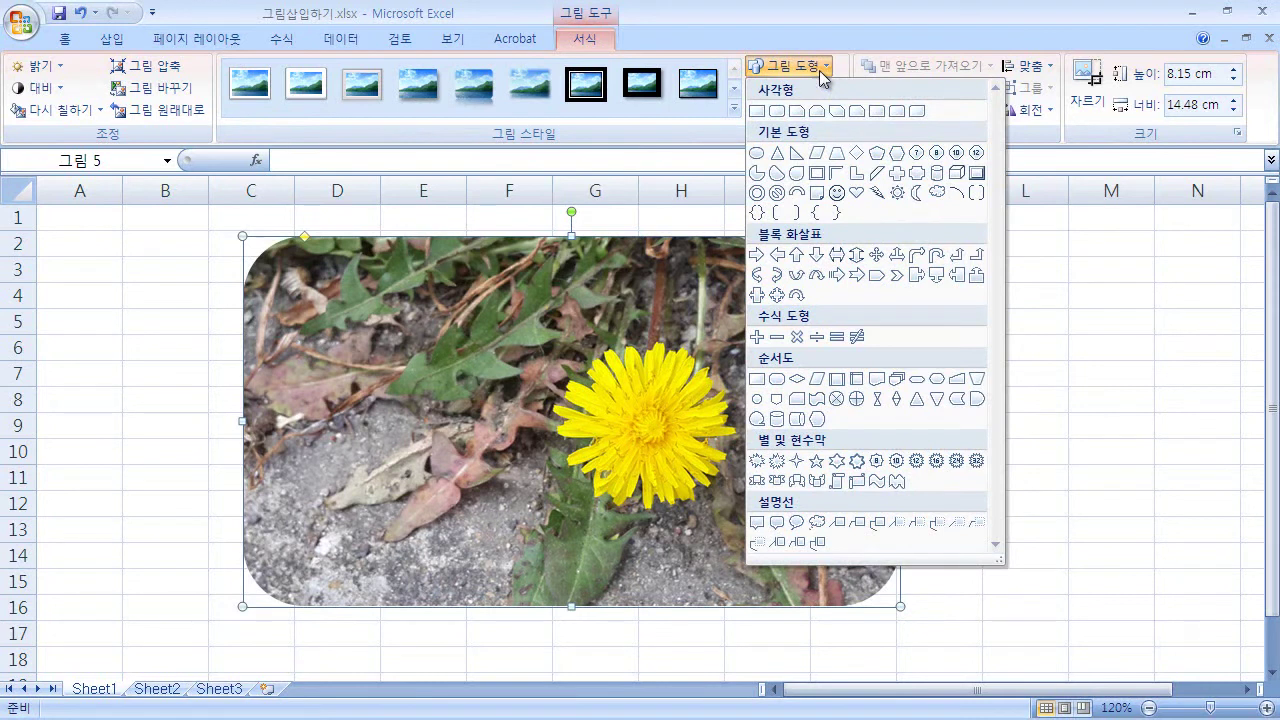
pyautogui.click(758, 155)
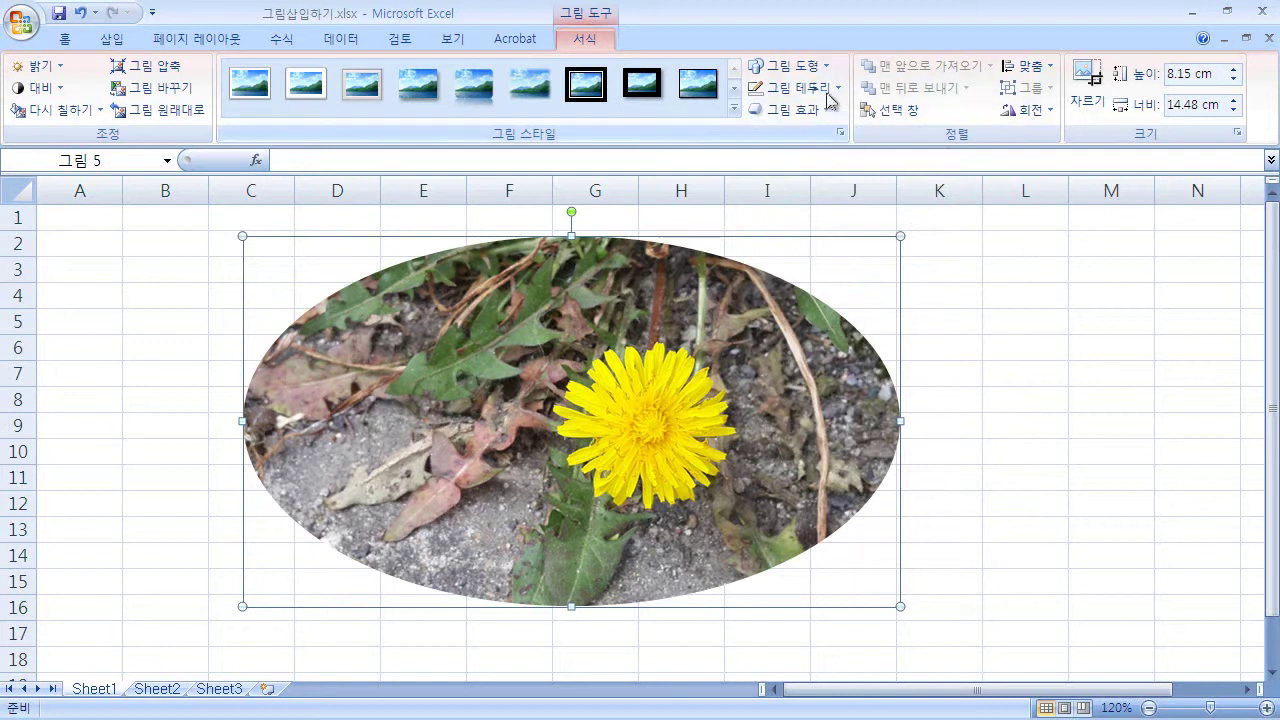
pyautogui.click(807, 73)
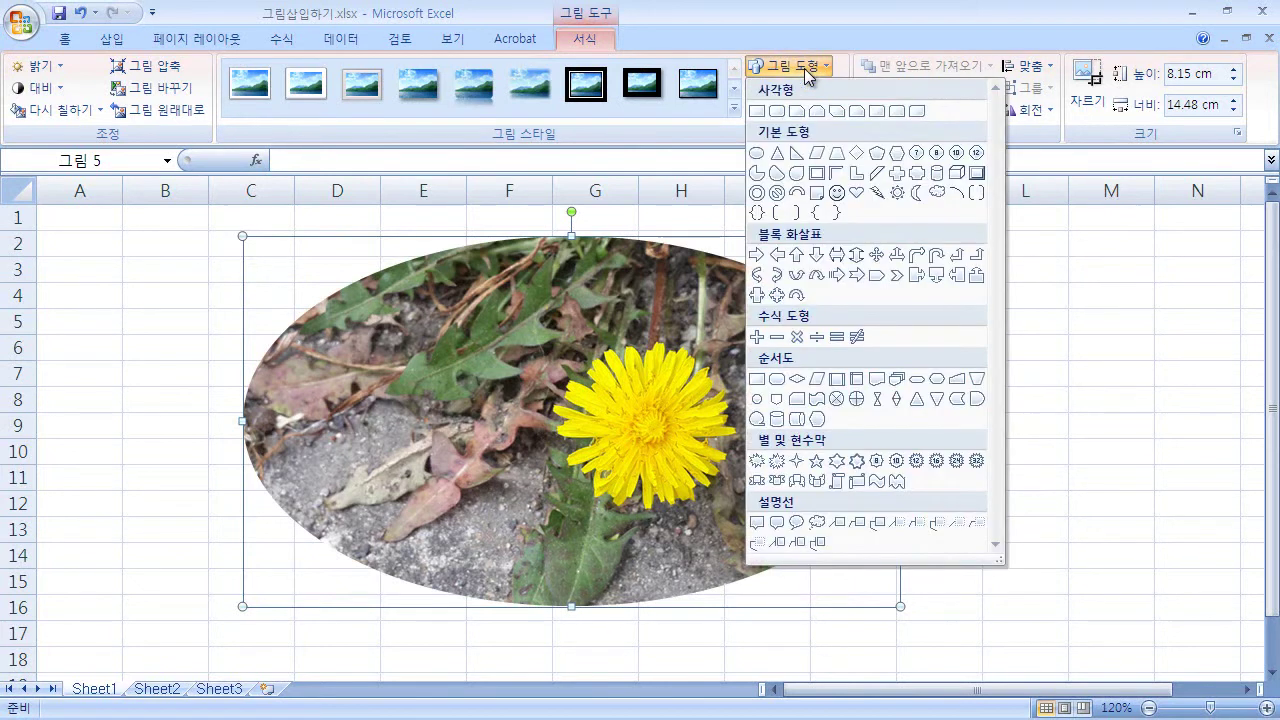
pyautogui.click(777, 462)
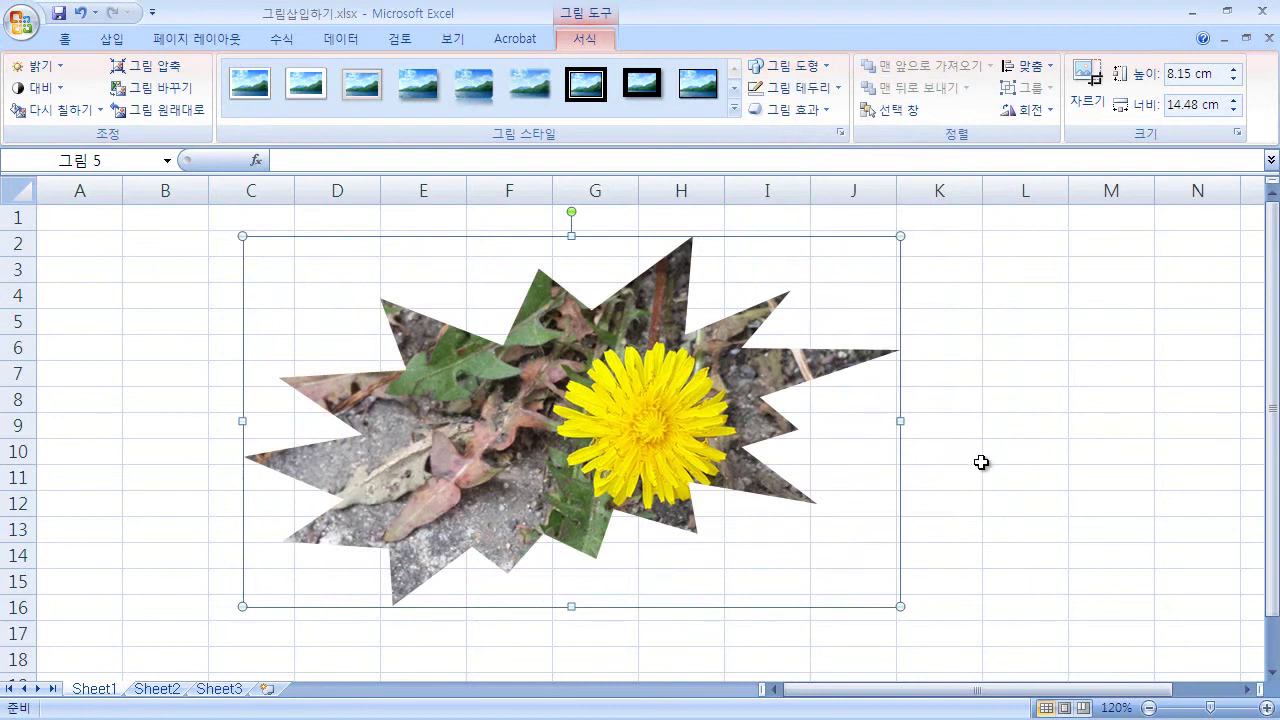
pyautogui.click(781, 80)
pyautogui.click(781, 71)
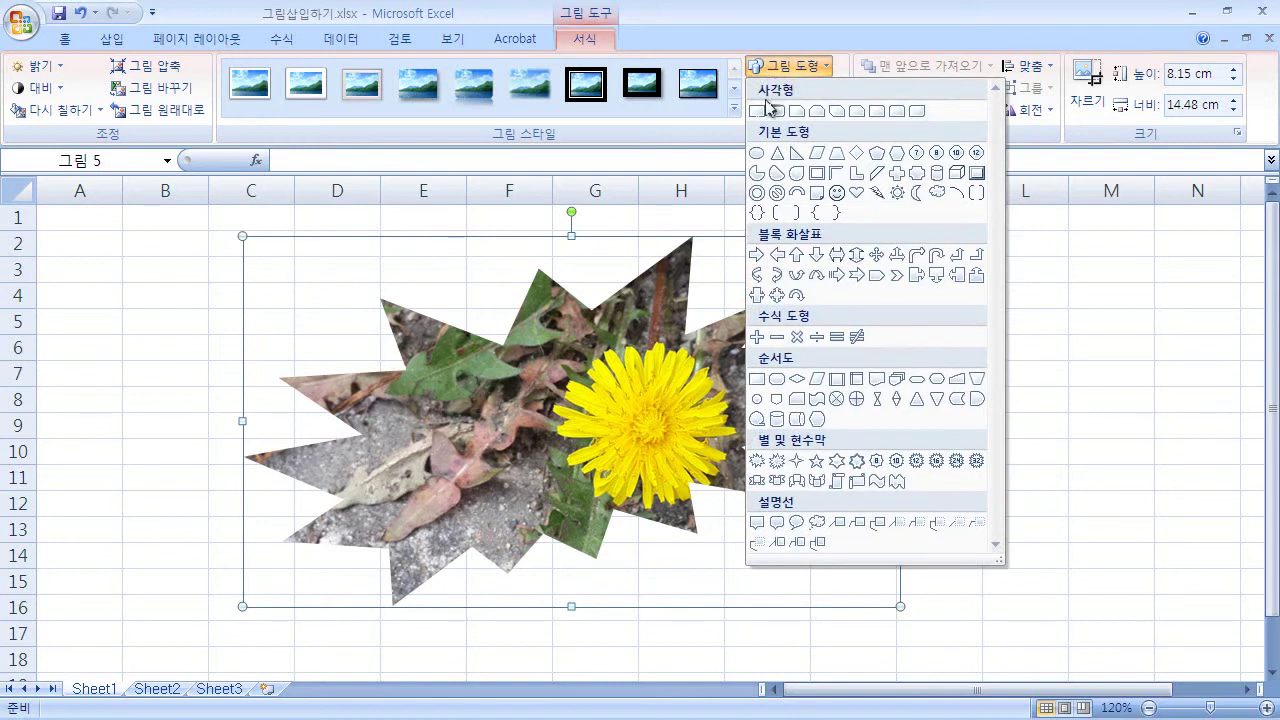
pyautogui.click(757, 113)
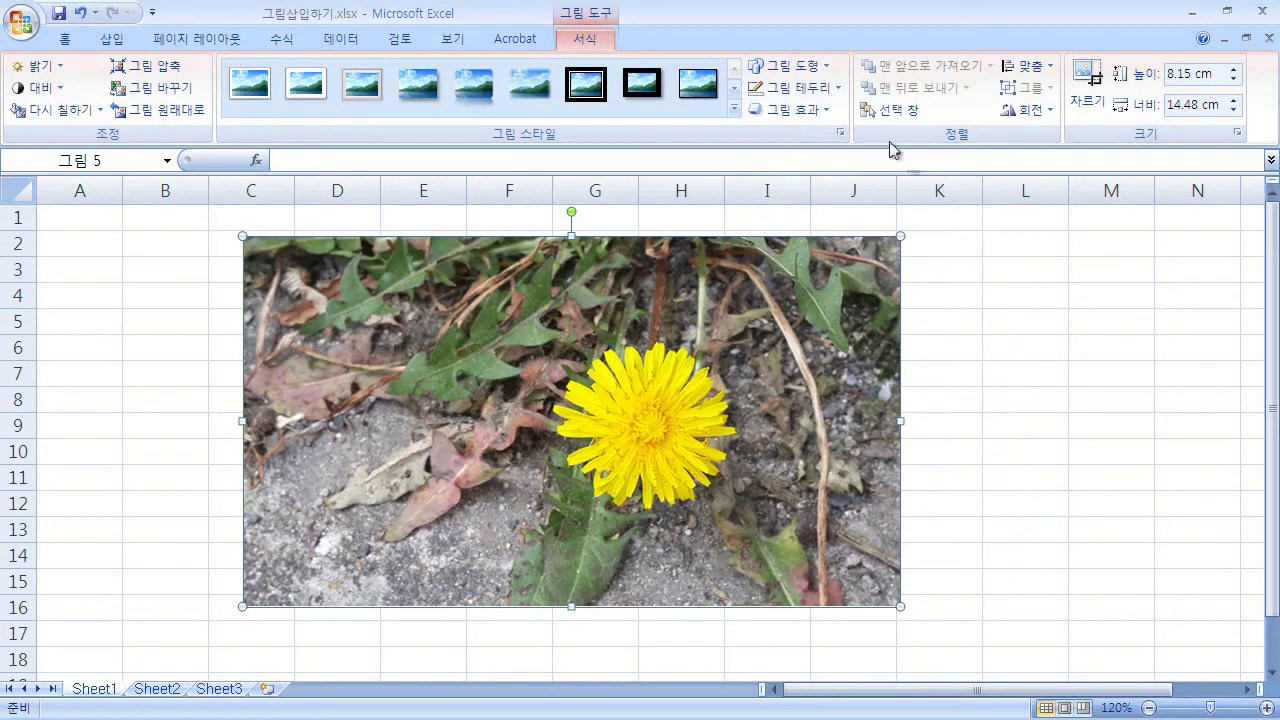
# - Add a black border with a thickness of 6 pt around the picture
pyautogui.click(823, 95)
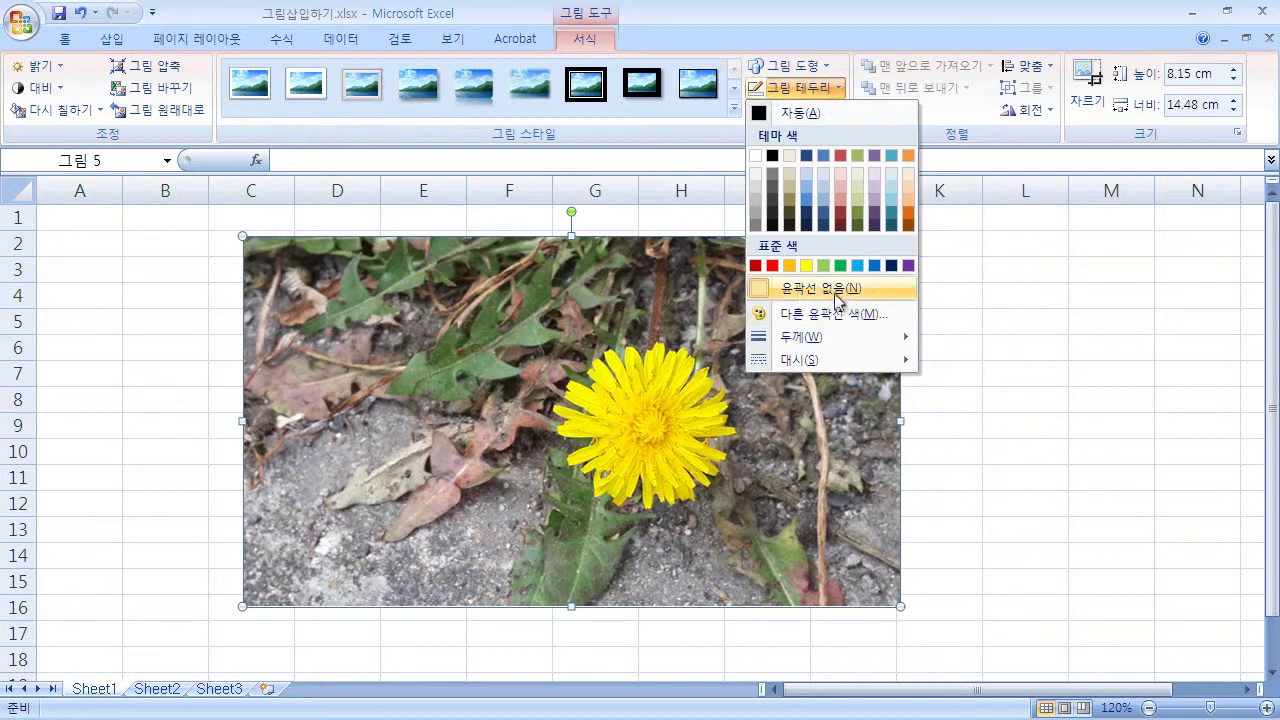
pyautogui.click(771, 157)
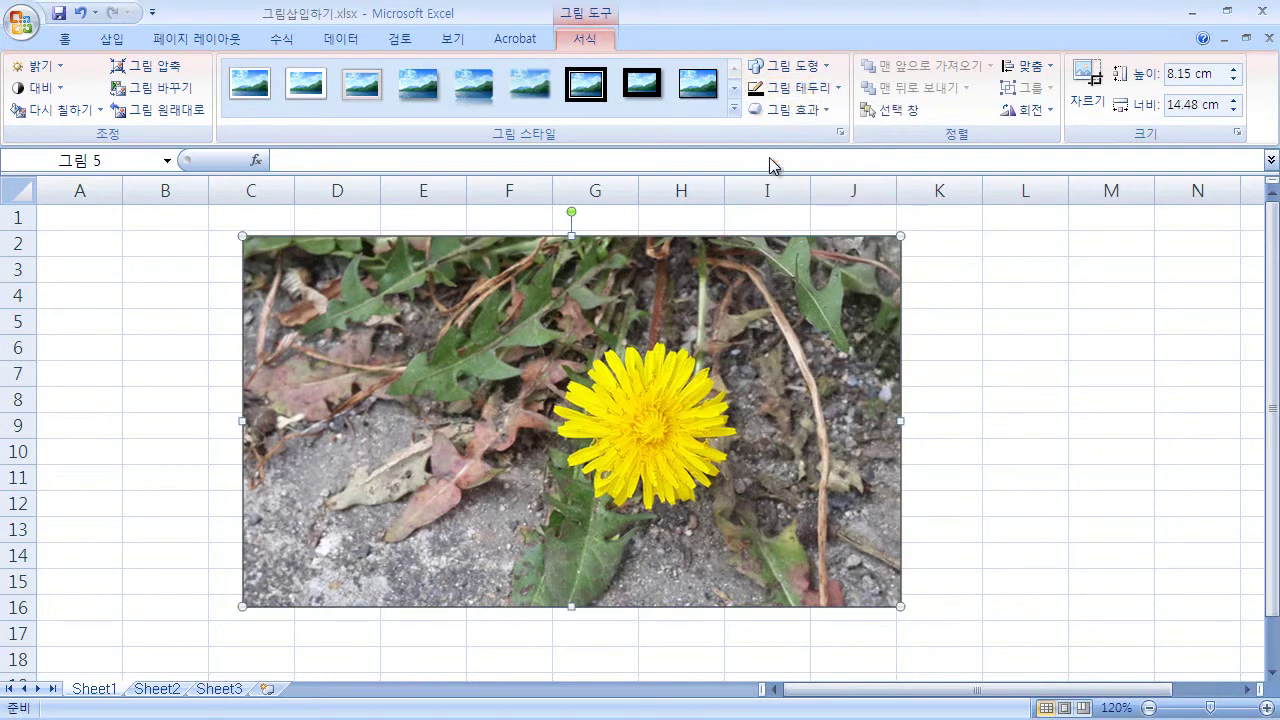
pyautogui.click(821, 89)
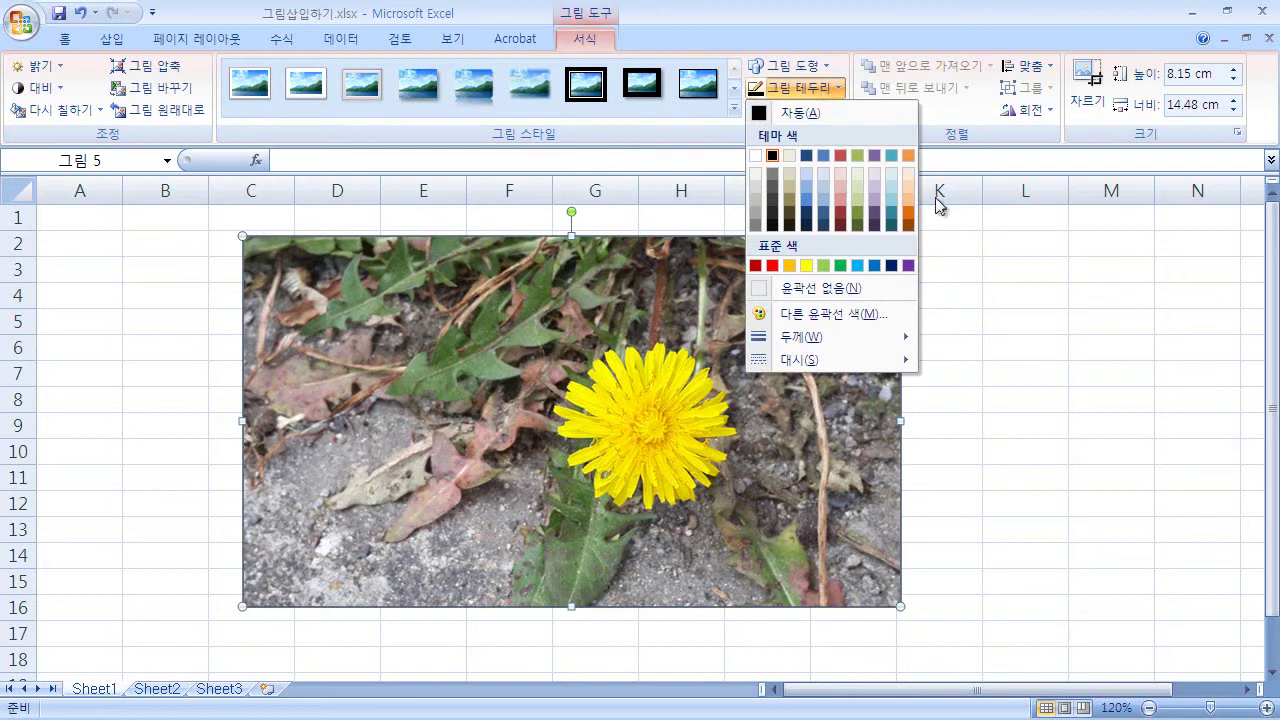
pyautogui.moveTo(891, 335)
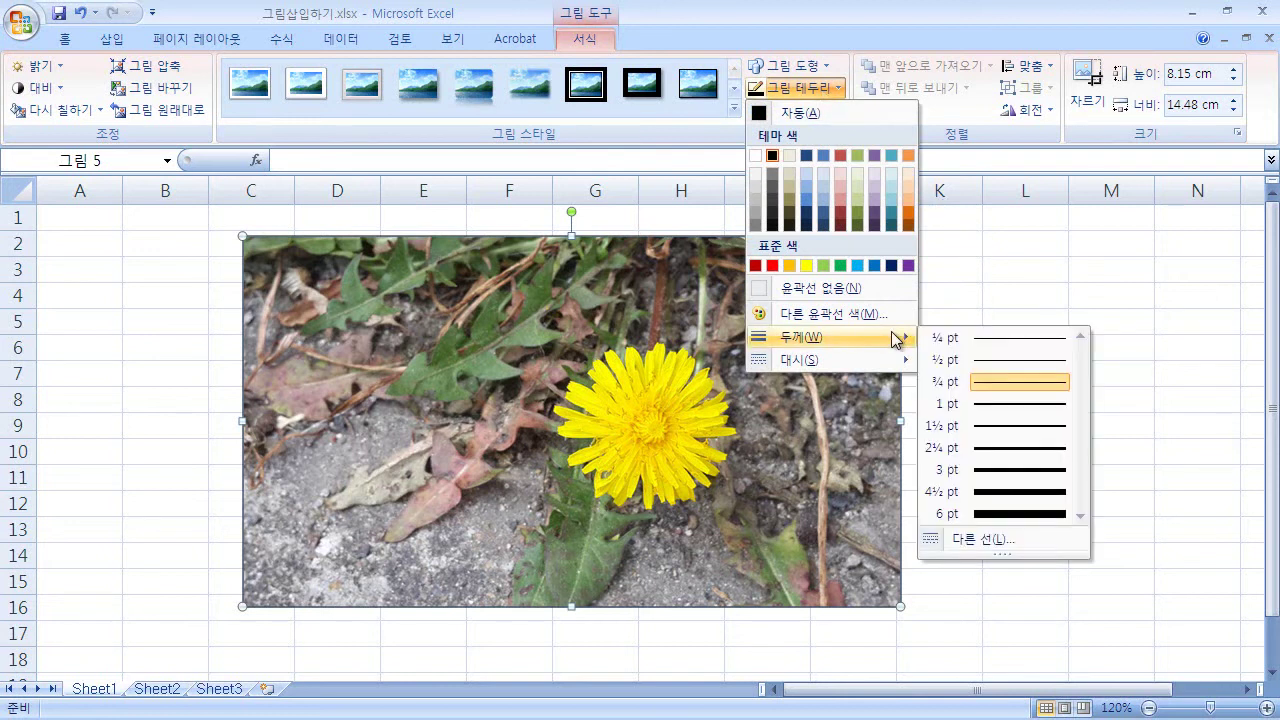
pyautogui.click(1030, 516)
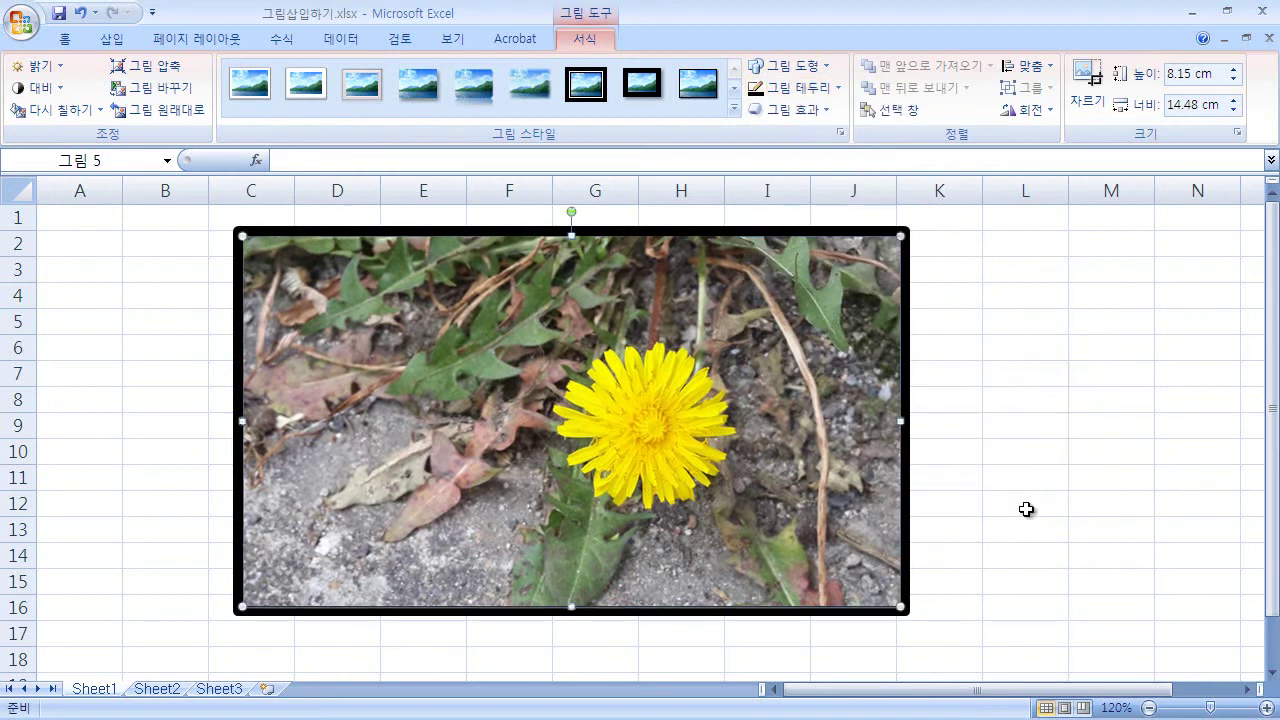
# - Review the dash styles for the picture border and remove the outline
pyautogui.click(800, 90)
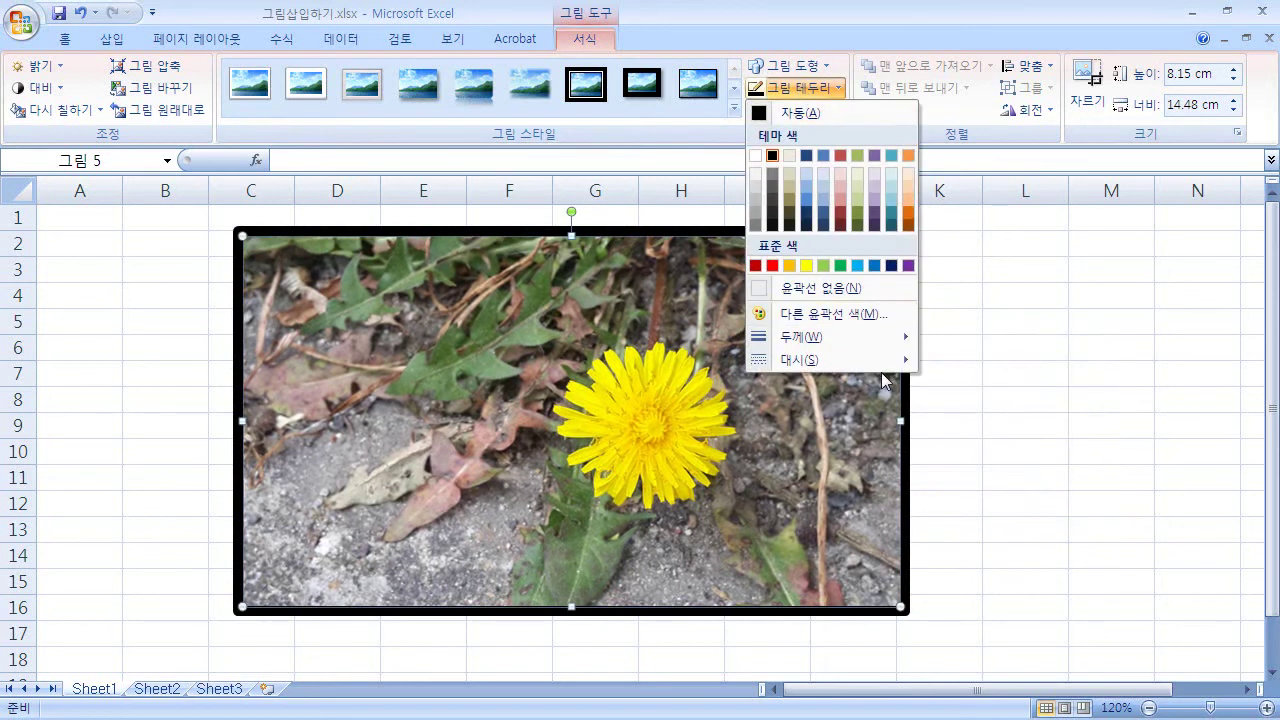
pyautogui.moveTo(893, 371)
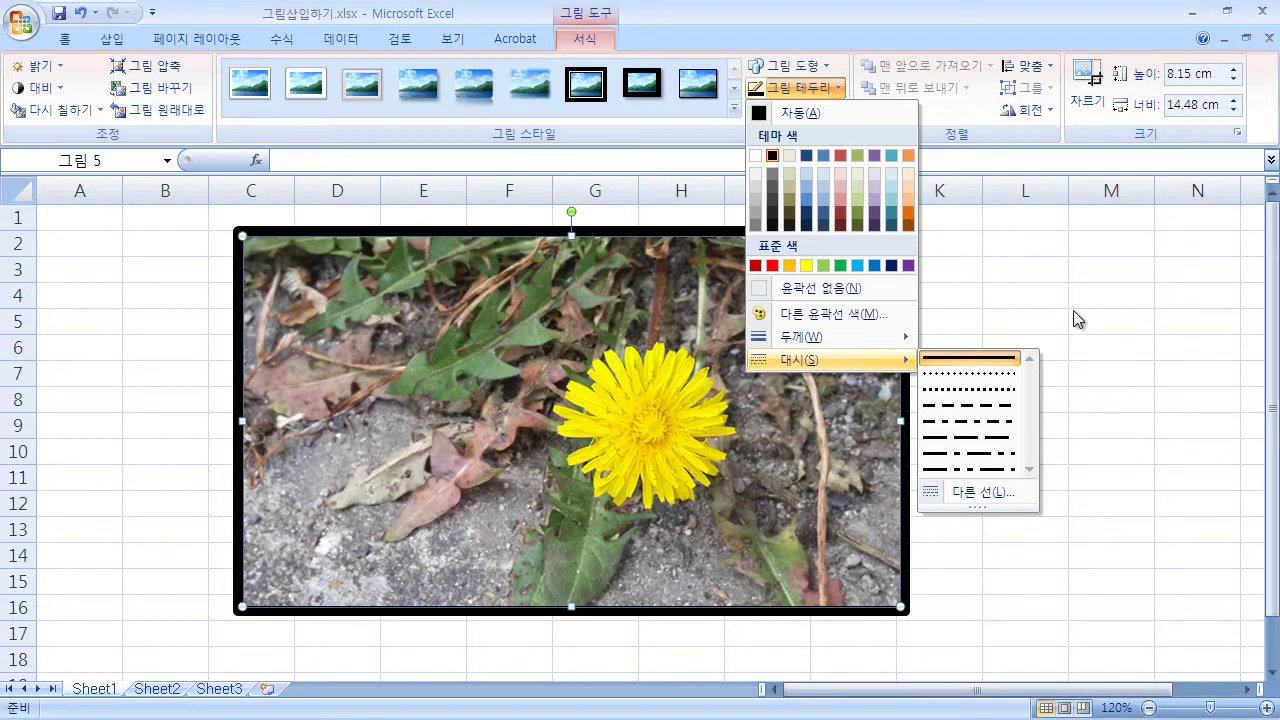
pyautogui.click(875, 289)
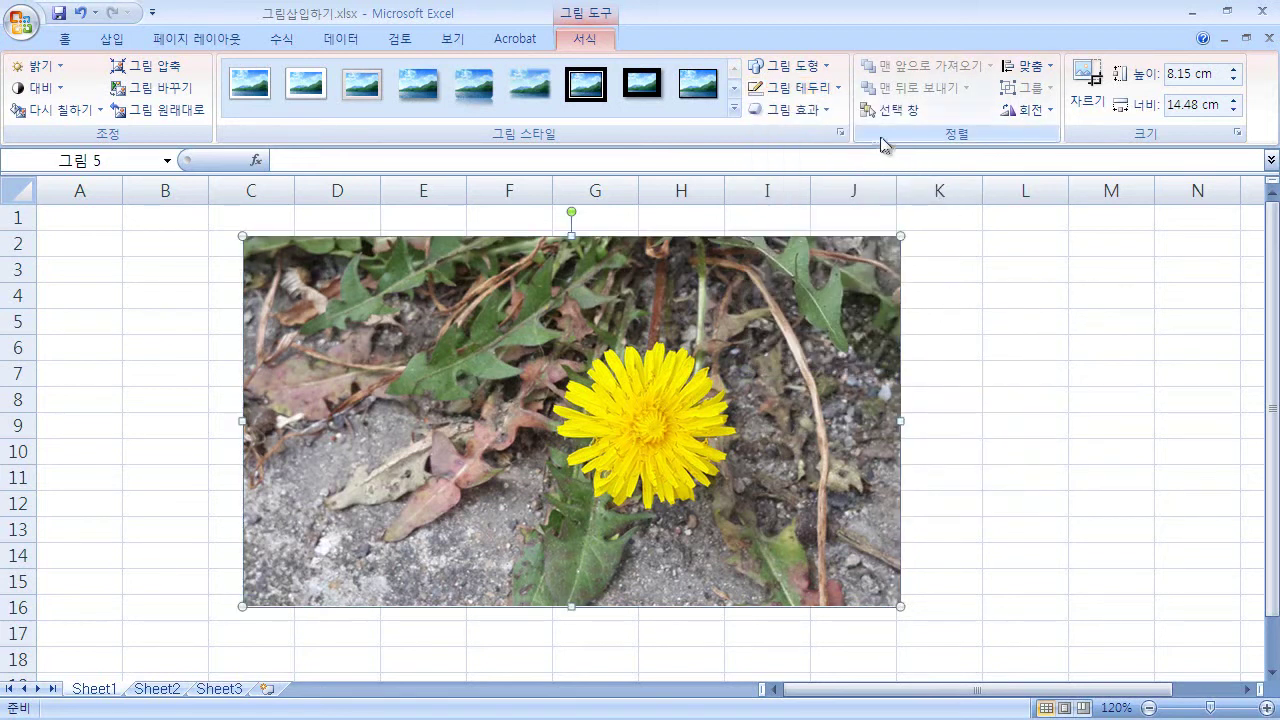
# - Examine the preset, shadow, reflection, glow, soft edge, bevel and 3-D rotation effects for the picture without applying any
pyautogui.click(819, 118)
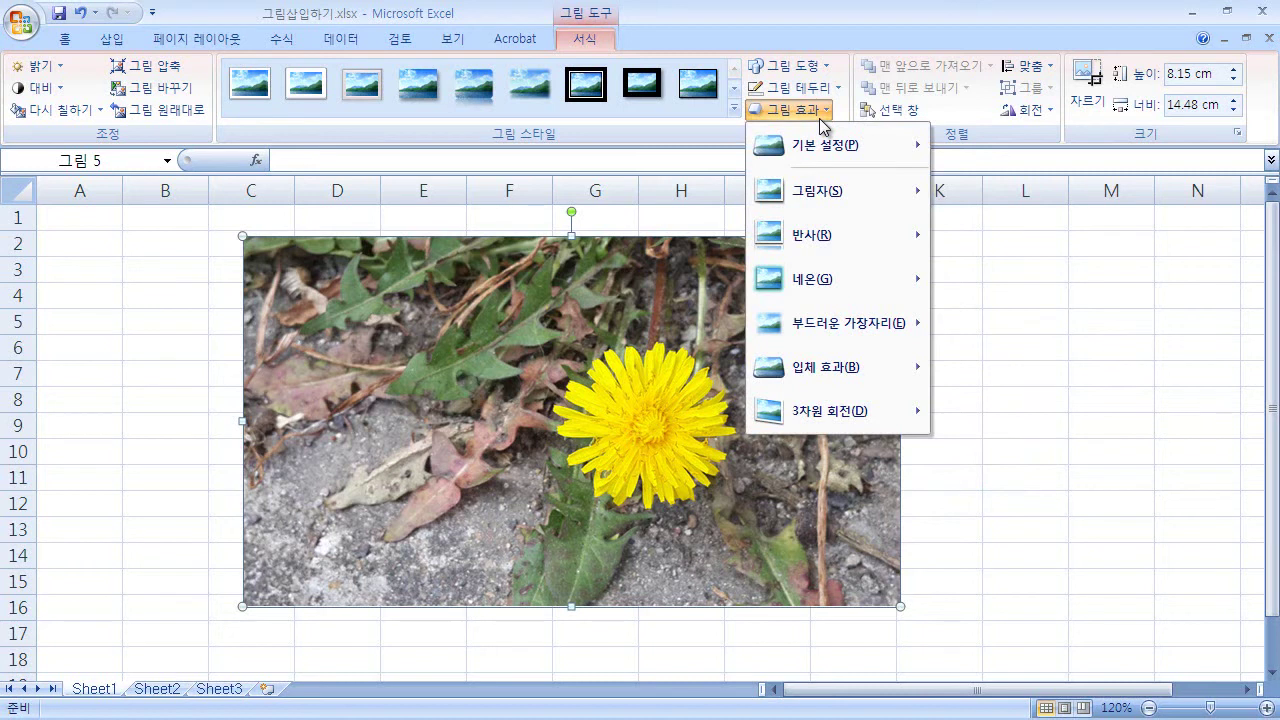
pyautogui.moveTo(867, 150)
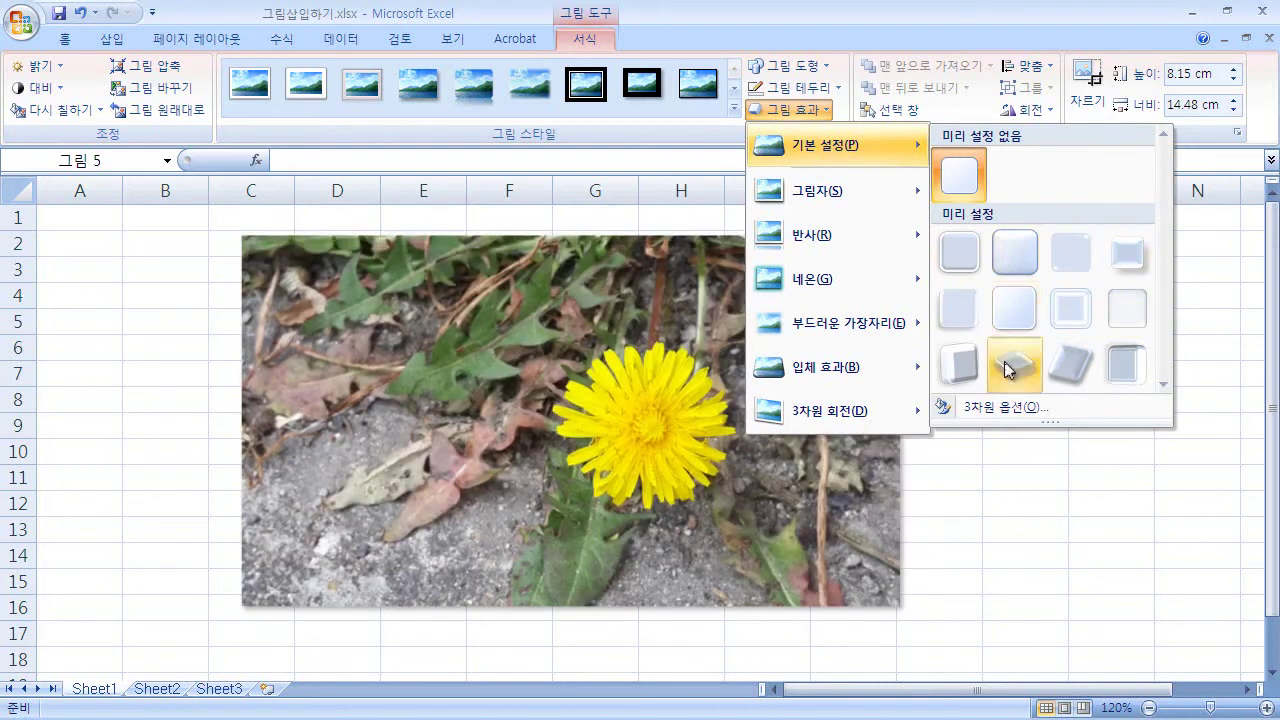
pyautogui.moveTo(828, 203)
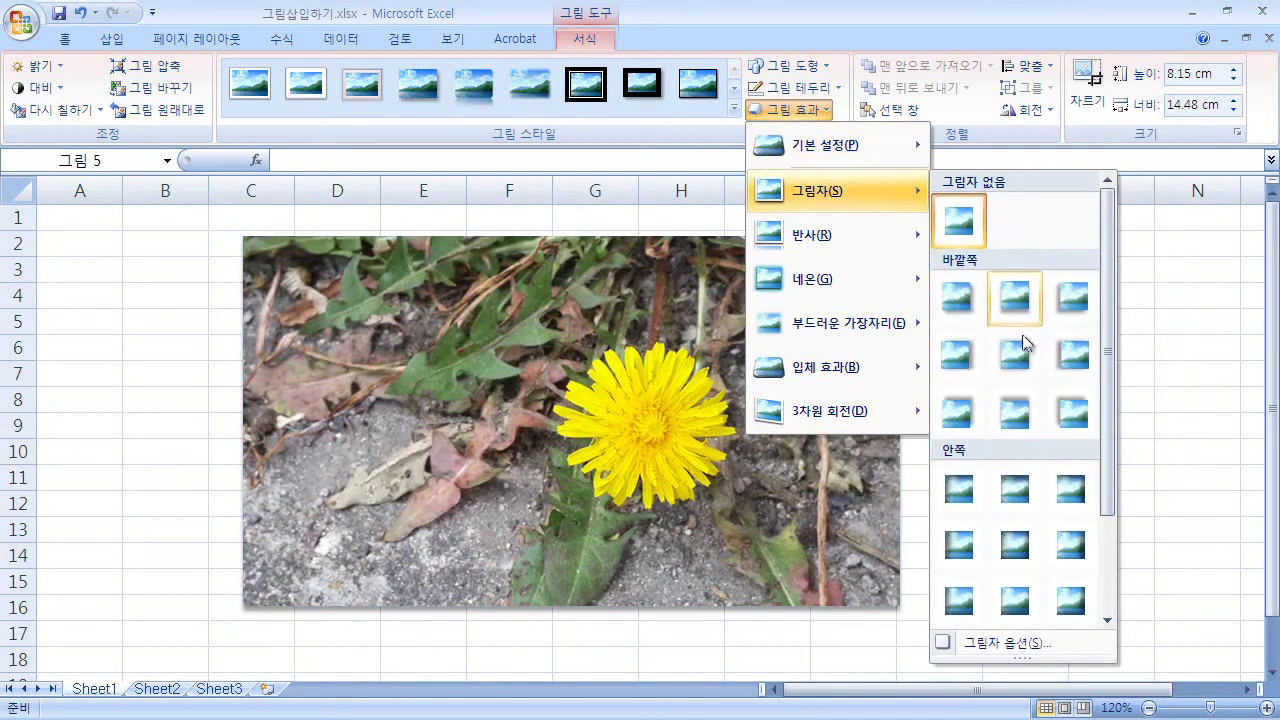
pyautogui.moveTo(879, 240)
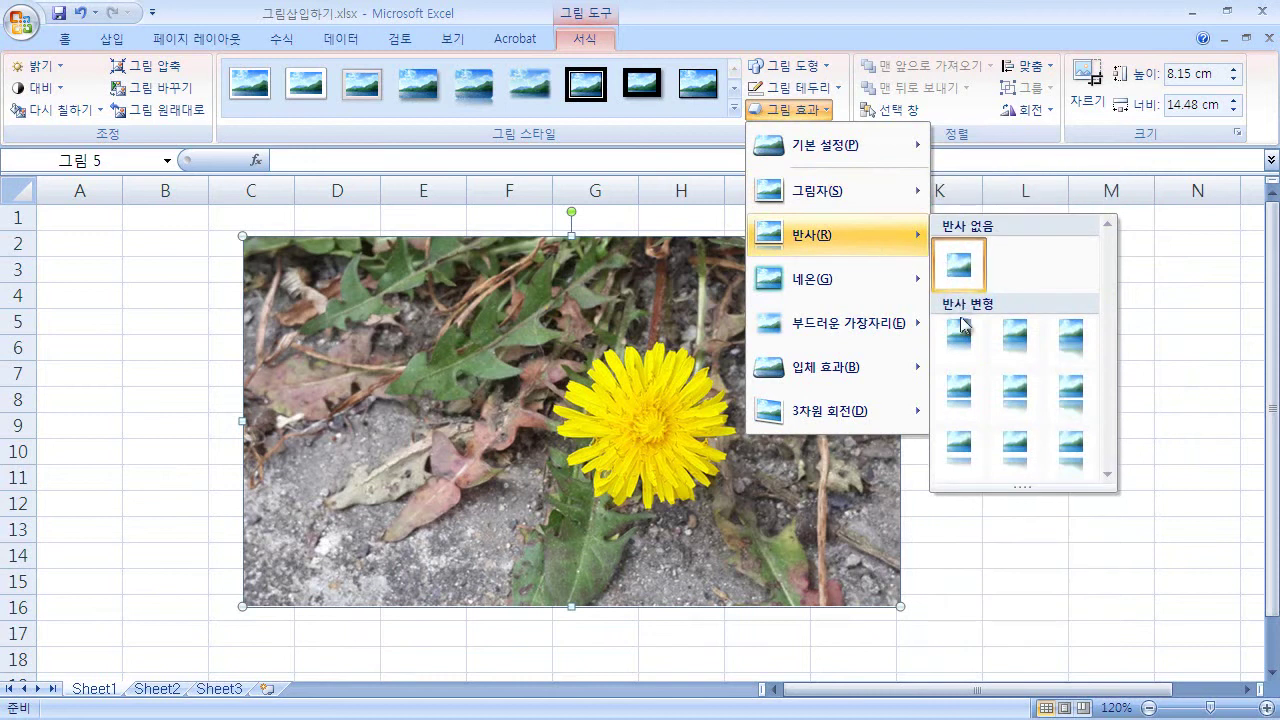
pyautogui.moveTo(819, 288)
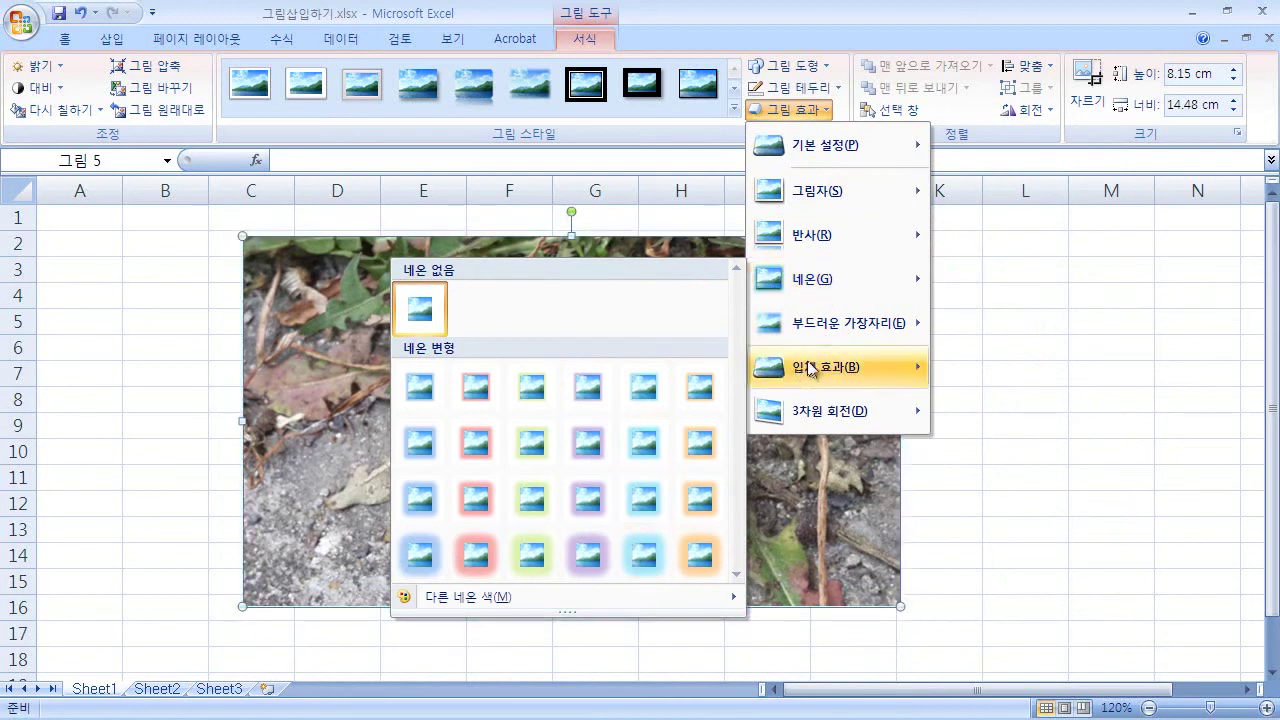
pyautogui.moveTo(822, 322)
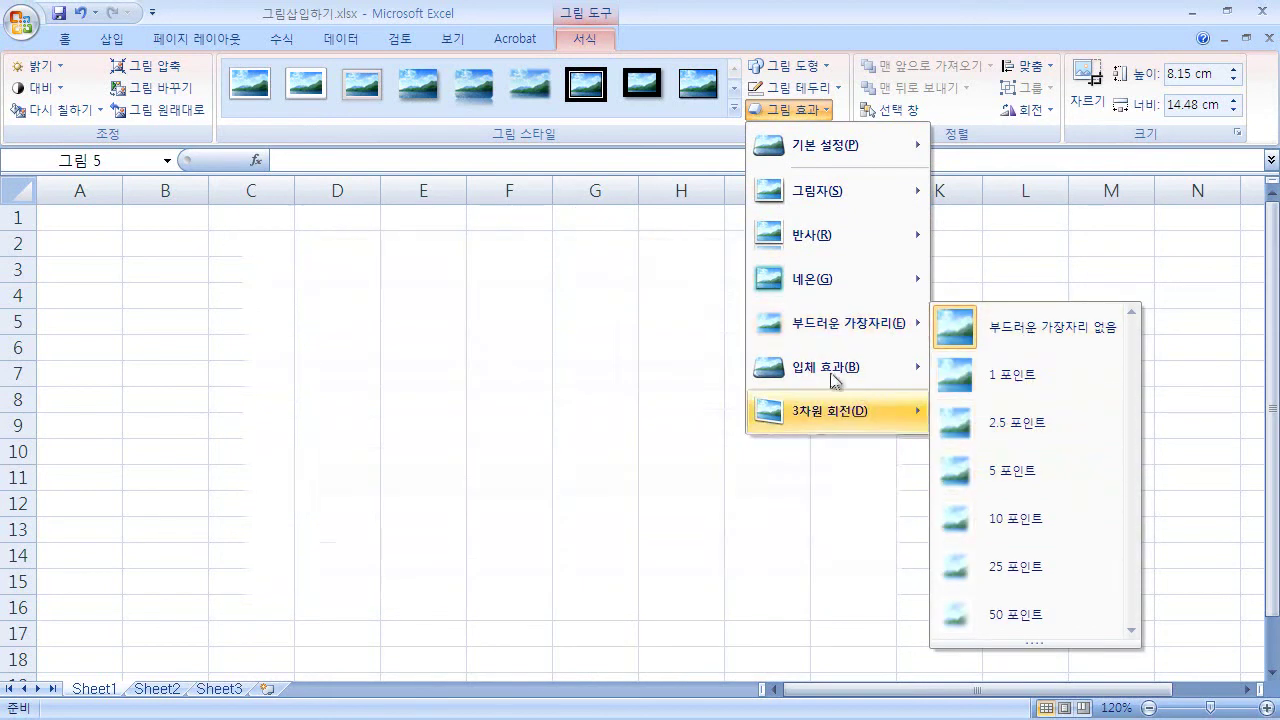
pyautogui.moveTo(826, 370)
pyautogui.moveTo(829, 410)
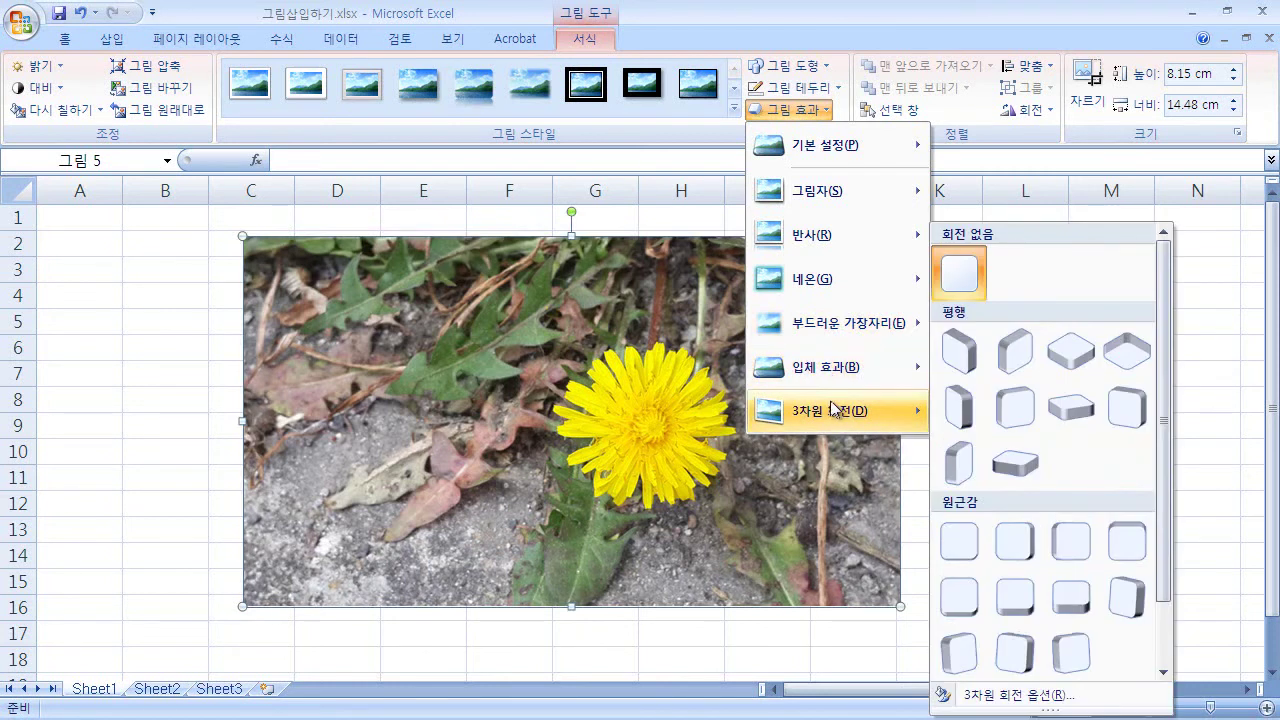
pyautogui.click(752, 38)
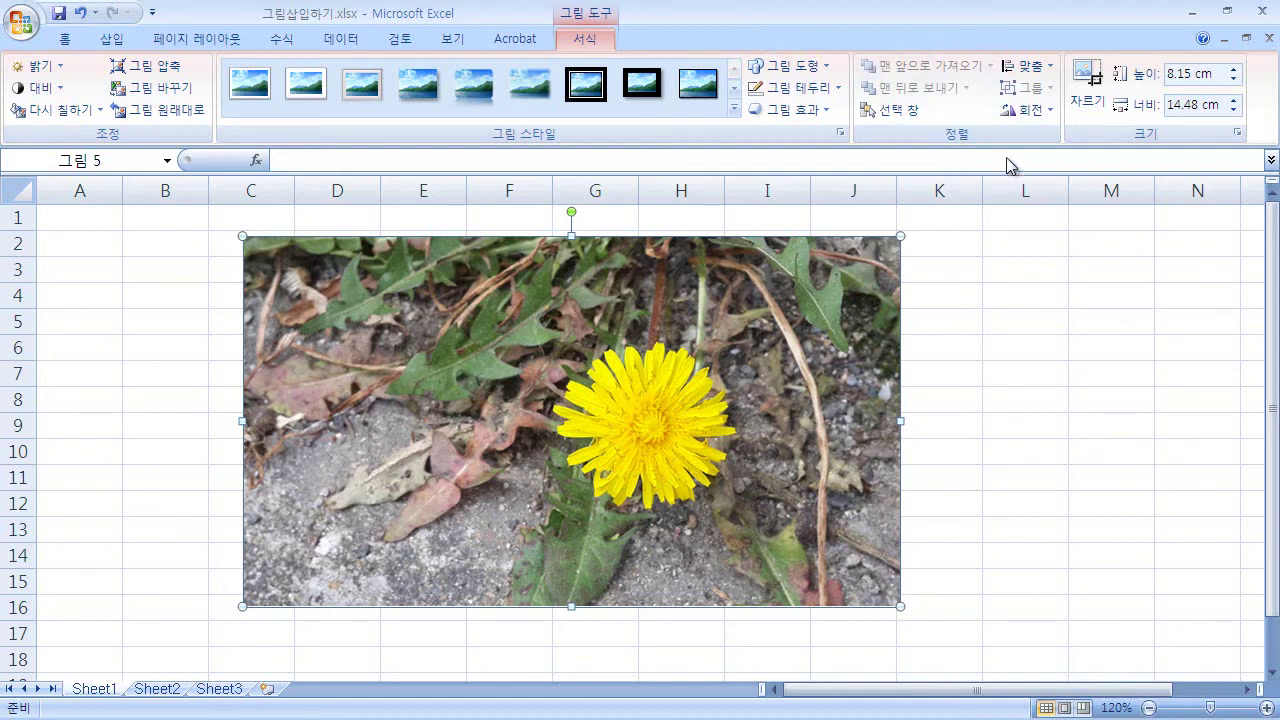
# - Review the alignment options and the rotate and flip options for the picture, leaving its arrangement as is
pyautogui.click(1024, 111)
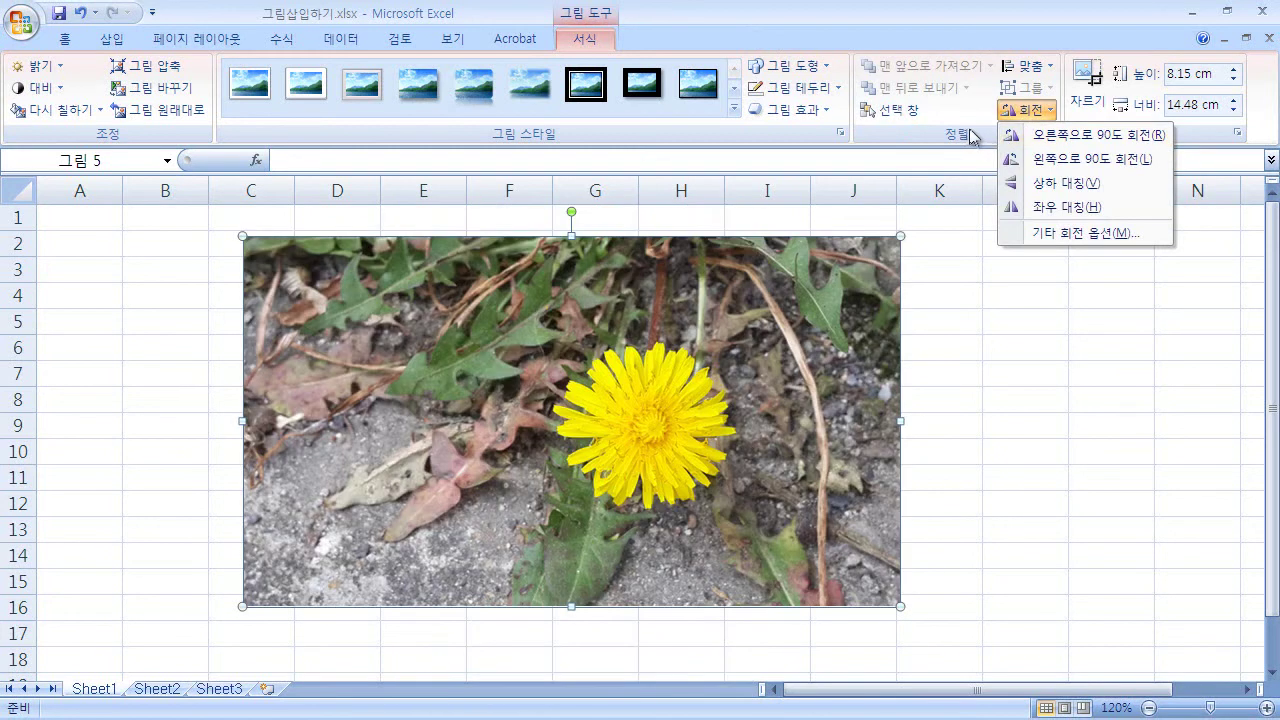
pyautogui.click(997, 125)
pyautogui.click(1030, 65)
pyautogui.click(1030, 110)
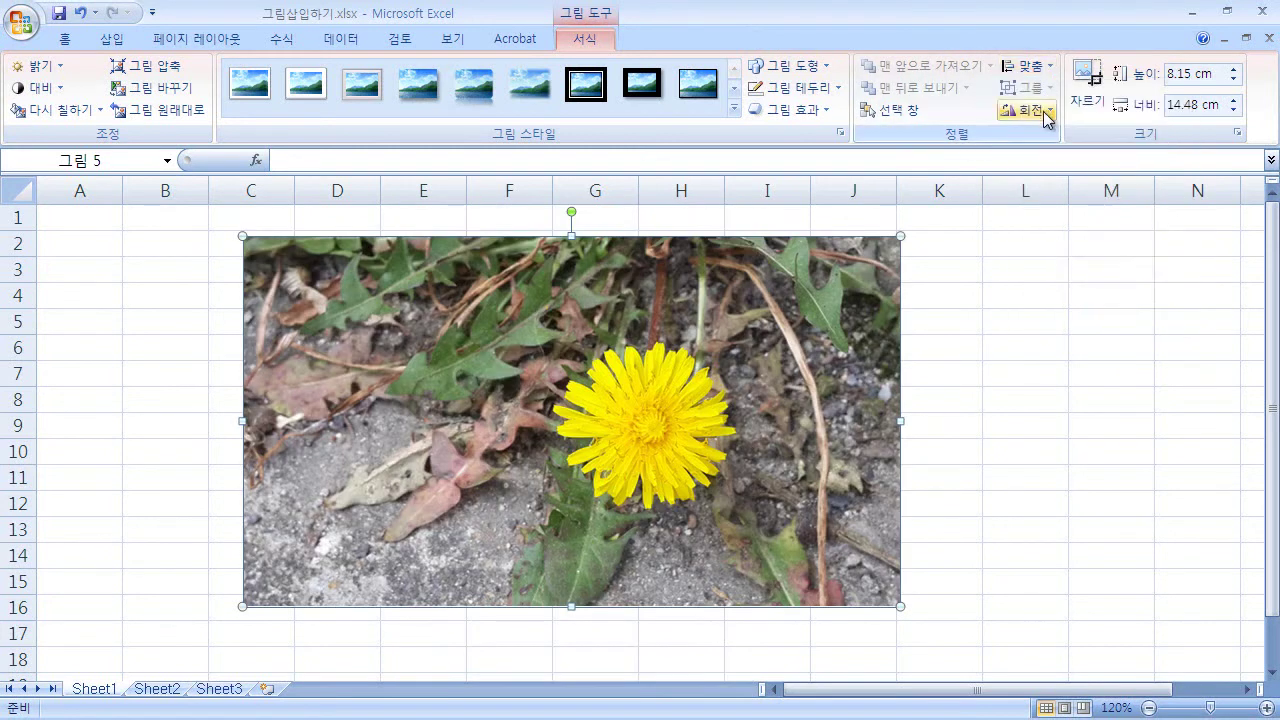
pyautogui.click(1043, 71)
pyautogui.click(1048, 74)
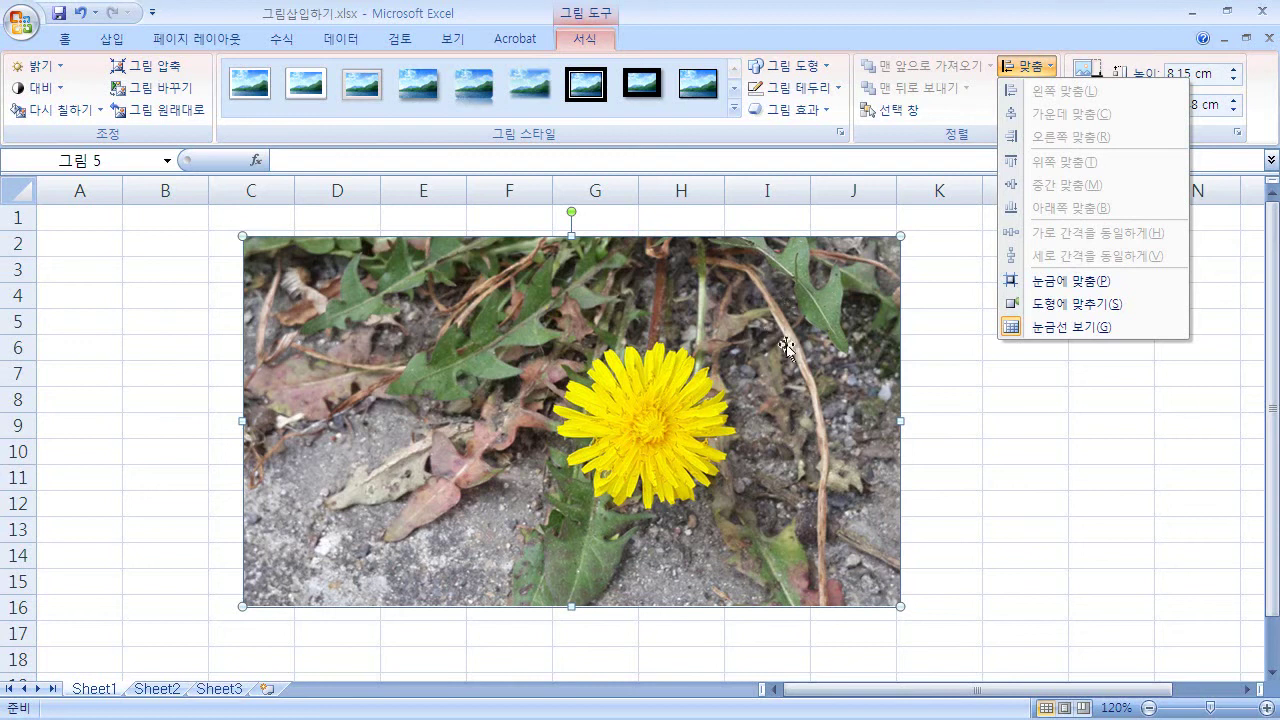
pyautogui.click(1064, 35)
pyautogui.click(1030, 110)
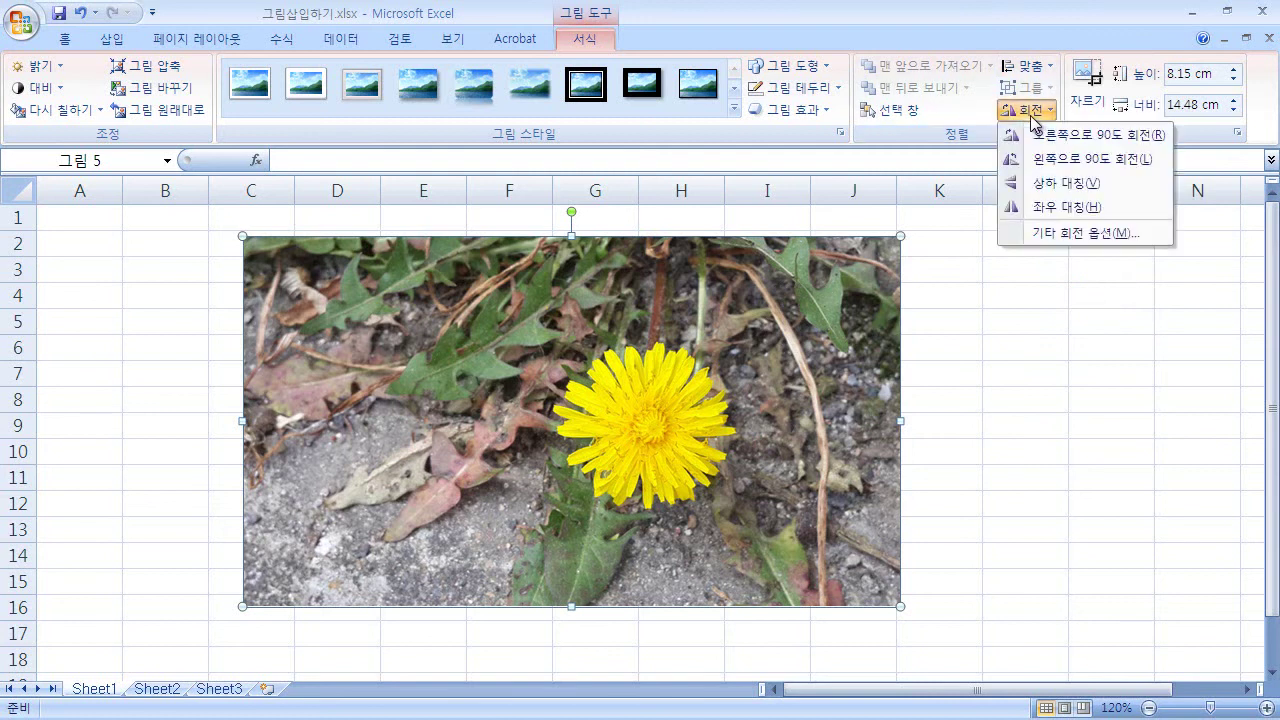
pyautogui.click(1036, 35)
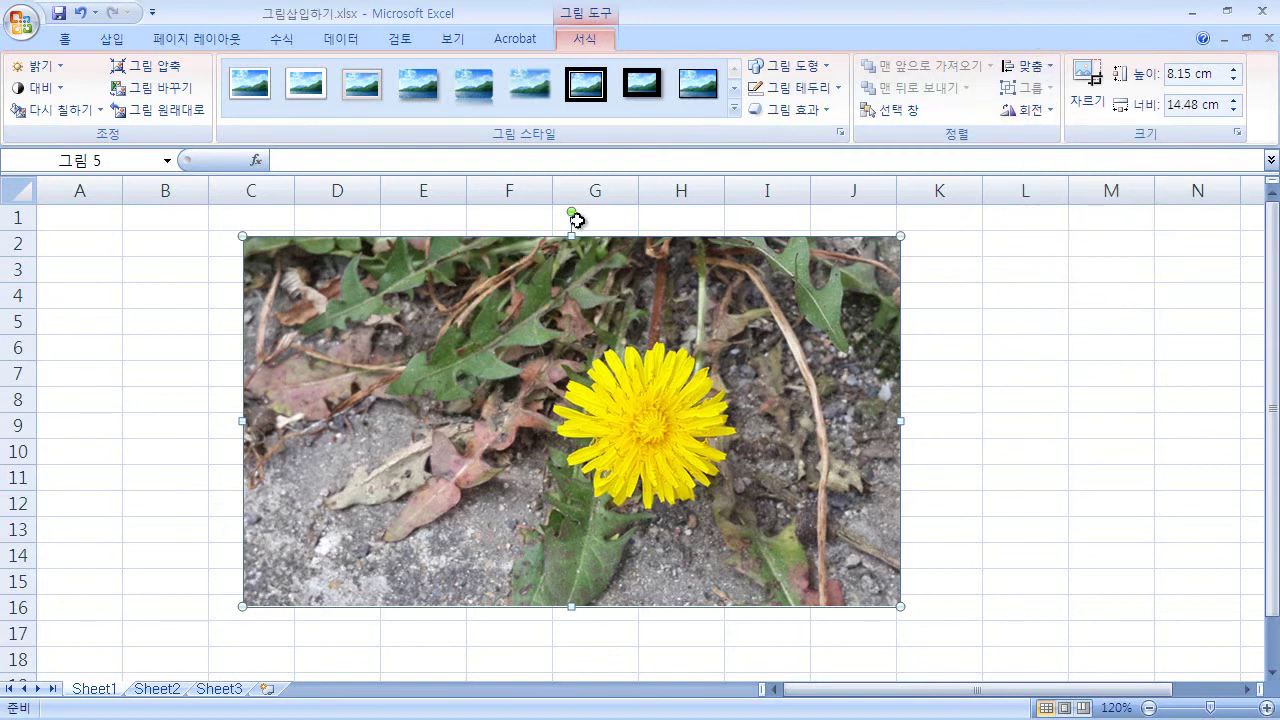
# - Review the rotate and flip options and the picture's size, rotation, scale and crop settings in the Size and Properties dialog
pyautogui.moveTo(570, 212)
pyautogui.mouseDown()
pyautogui.moveTo(617, 243)
pyautogui.moveTo(611, 217)
pyautogui.moveTo(576, 216)
pyautogui.mouseUp()
pyautogui.click(1027, 110)
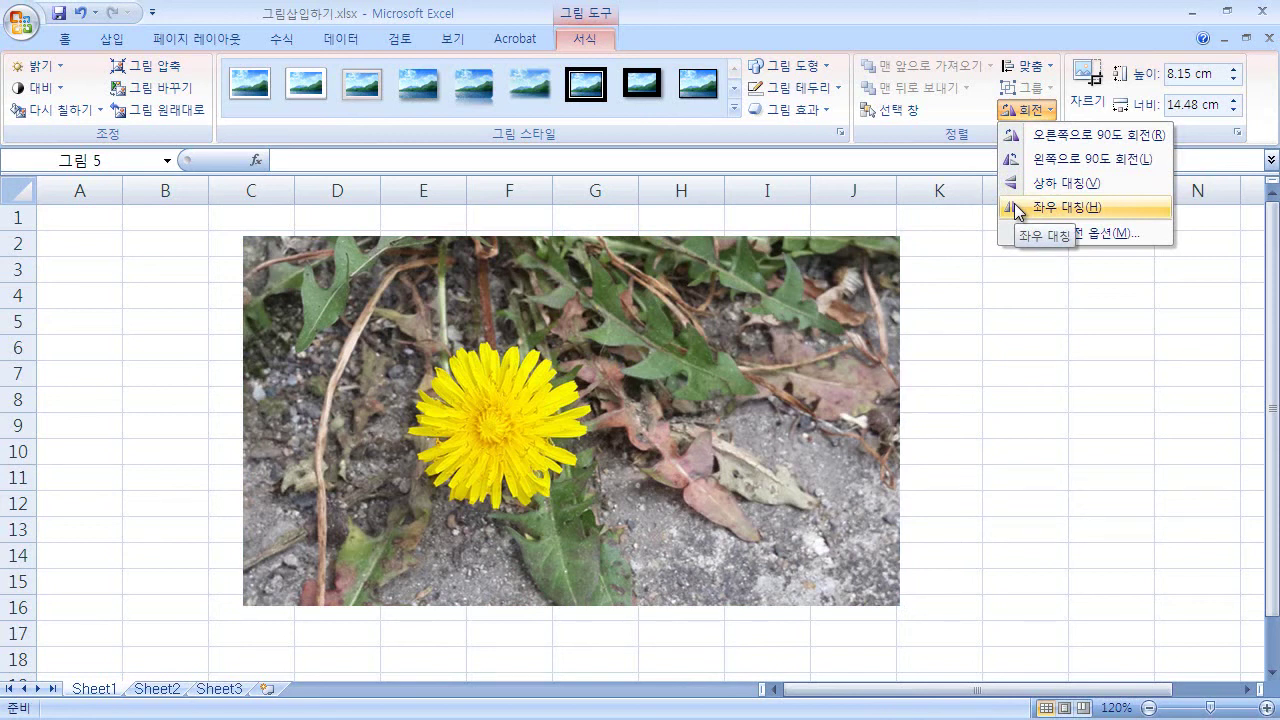
pyautogui.click(1045, 233)
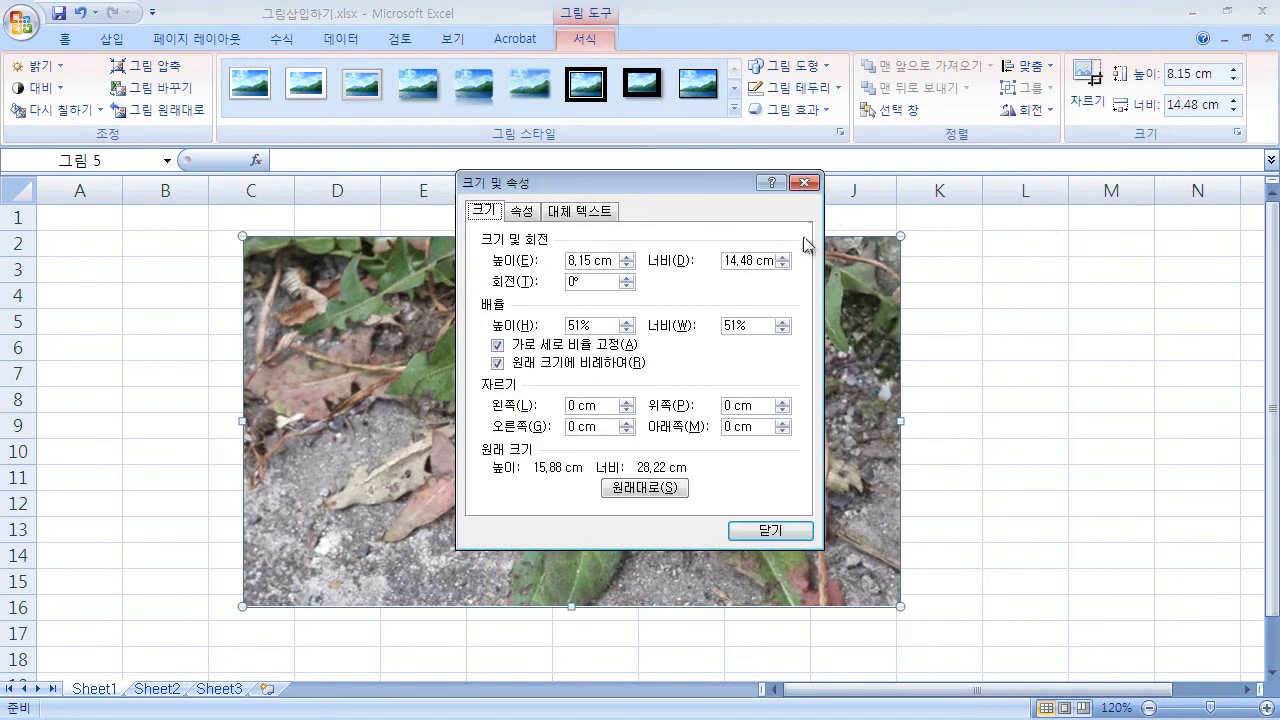
pyautogui.click(805, 183)
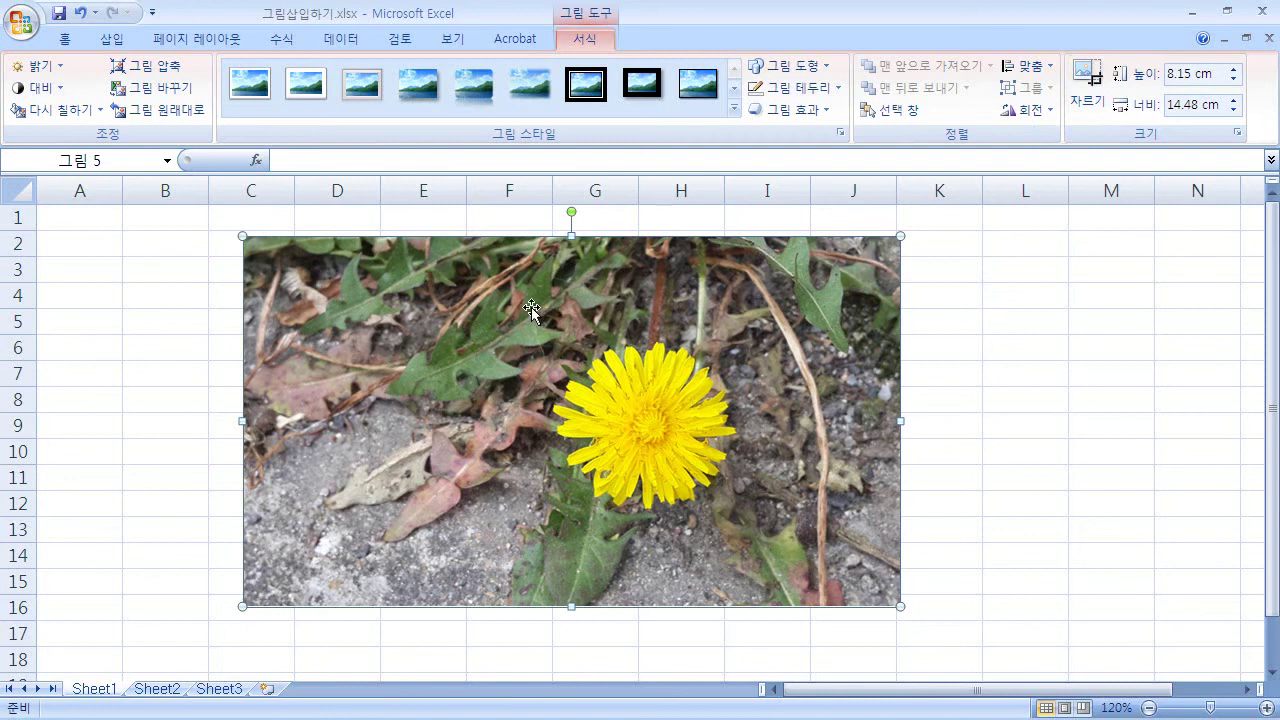
# - Crop all four sides of the picture around the yellow flower to about 6.3 cm high by 7.4 cm wide, and shift it slightly up-left
pyautogui.click(1095, 109)
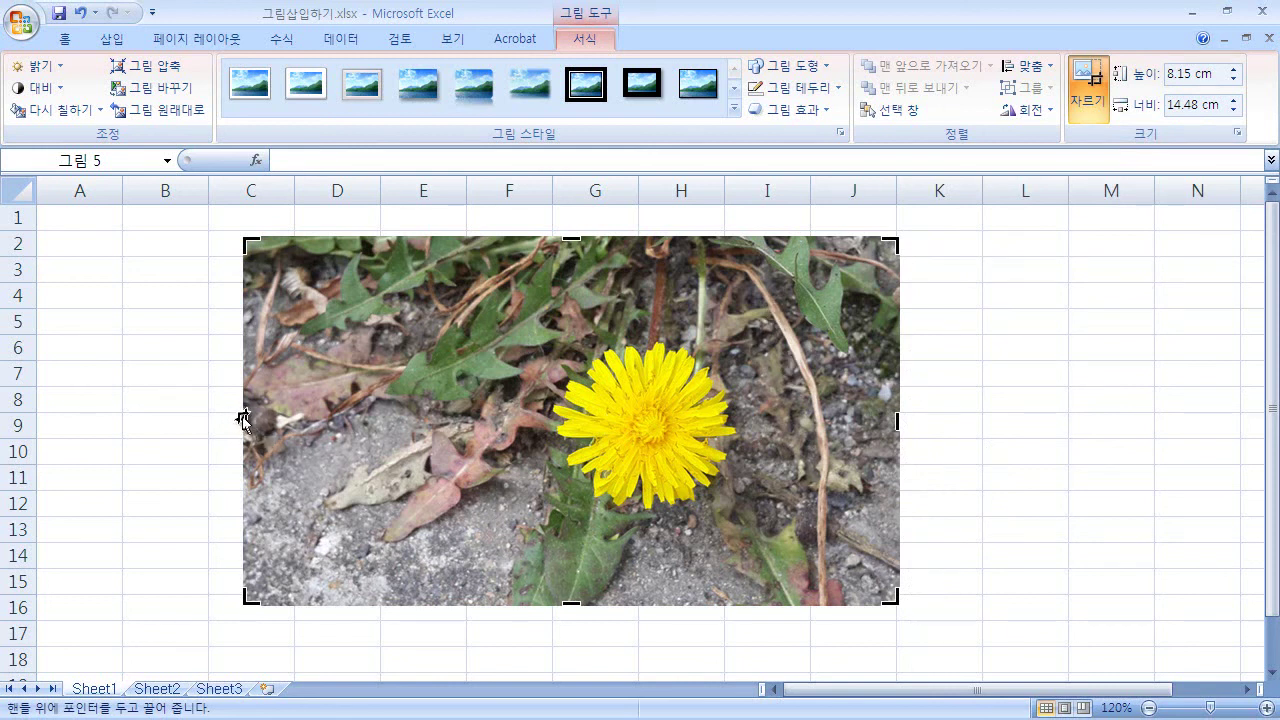
pyautogui.moveTo(242, 421); pyautogui.dragTo(471, 427)
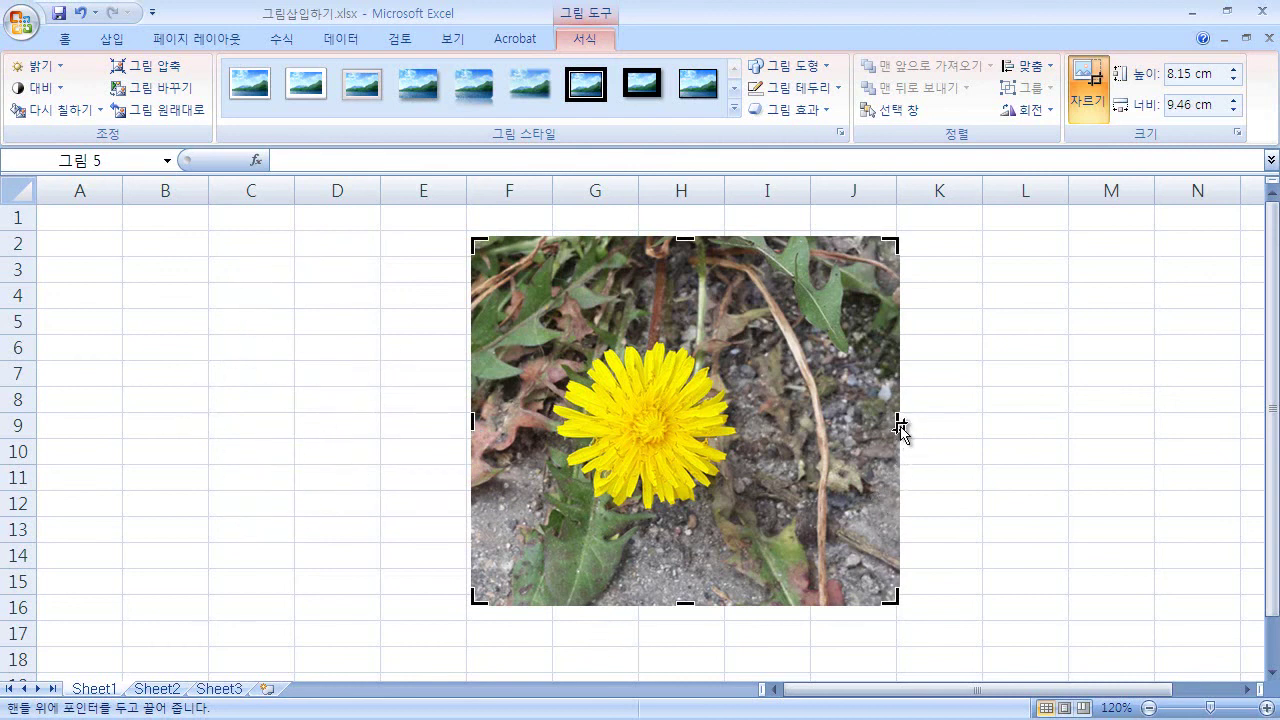
pyautogui.moveTo(897, 421); pyautogui.dragTo(828, 420)
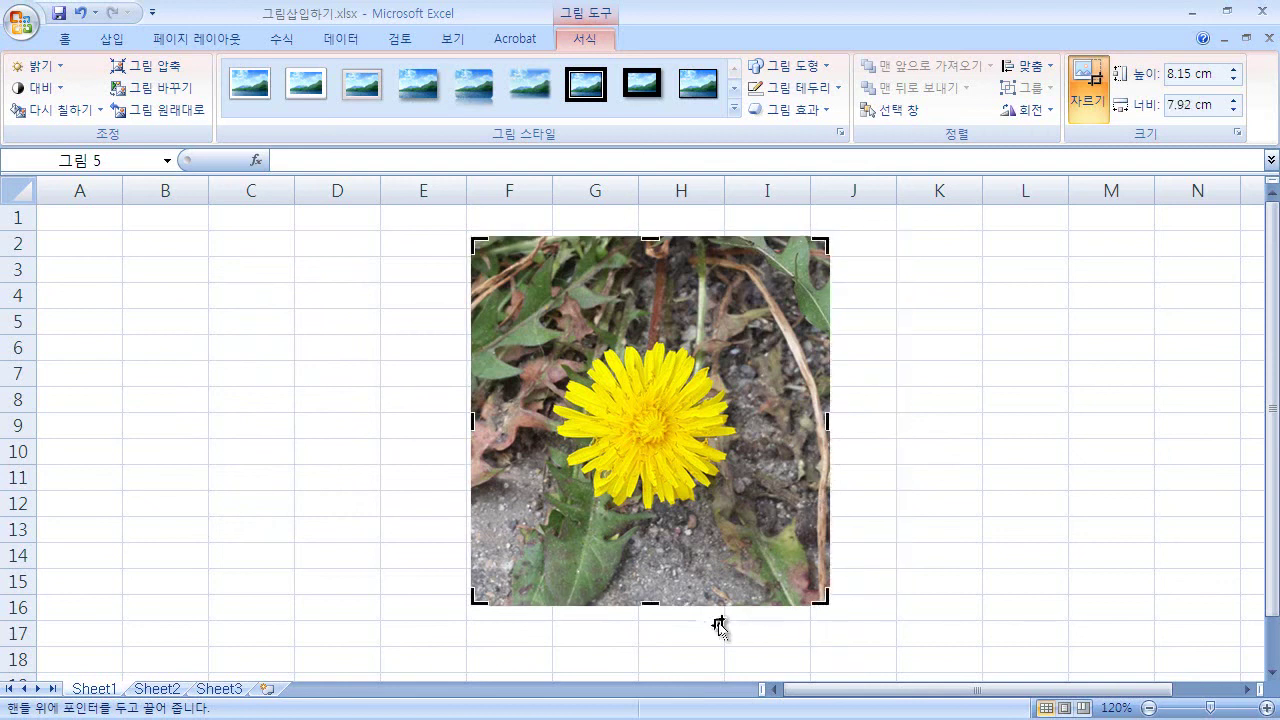
pyautogui.moveTo(650, 603); pyautogui.dragTo(650, 556)
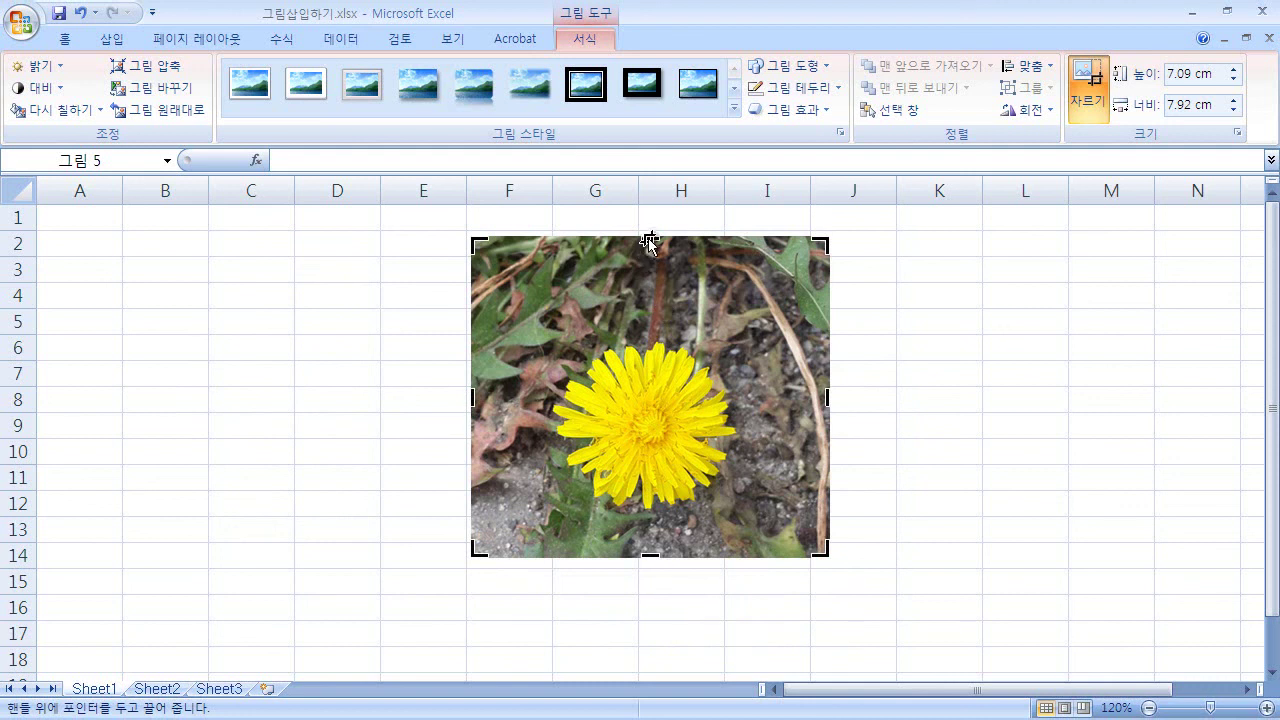
pyautogui.moveTo(648, 238); pyautogui.dragTo(648, 275)
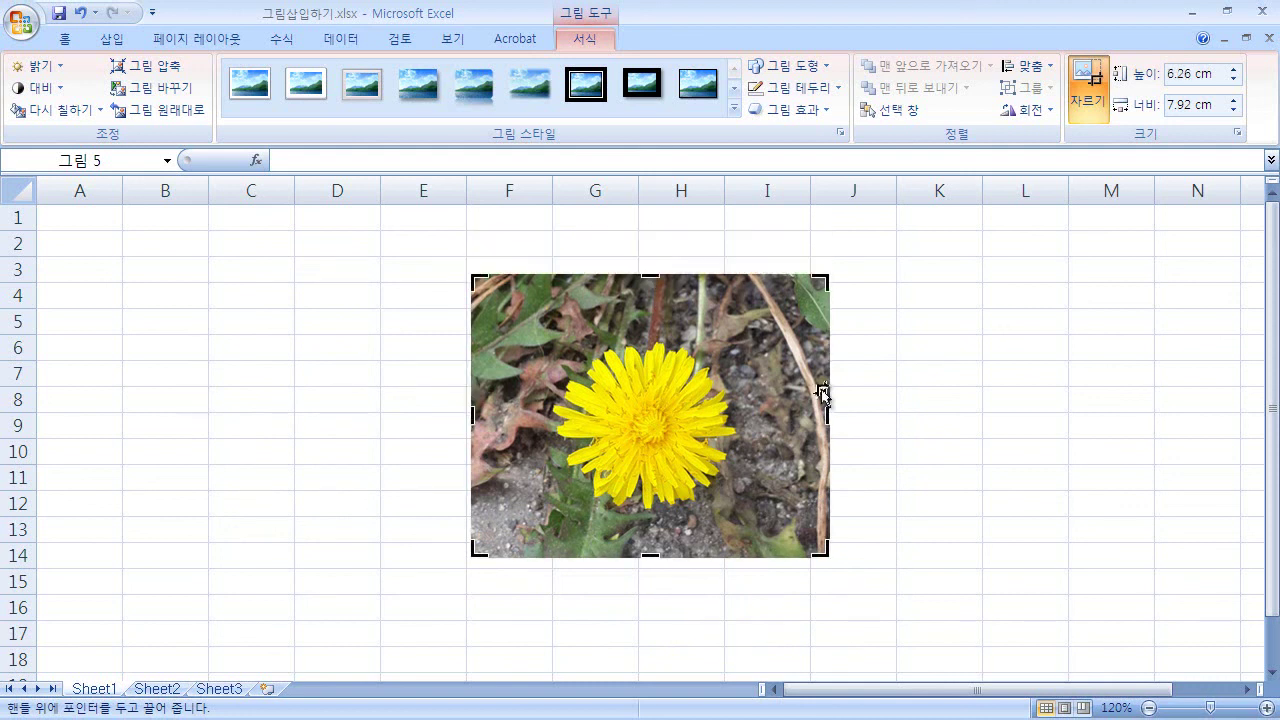
pyautogui.moveTo(826, 415); pyautogui.dragTo(806, 415)
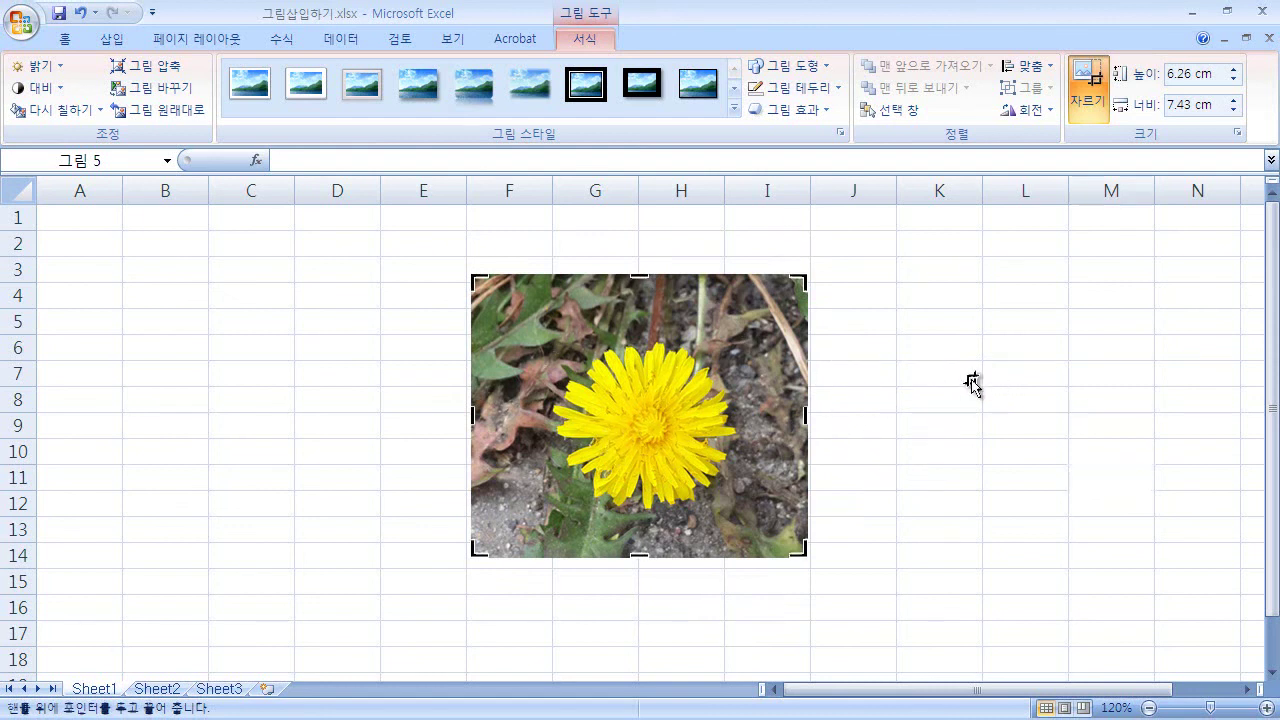
pyautogui.click(973, 483)
pyautogui.click(658, 385)
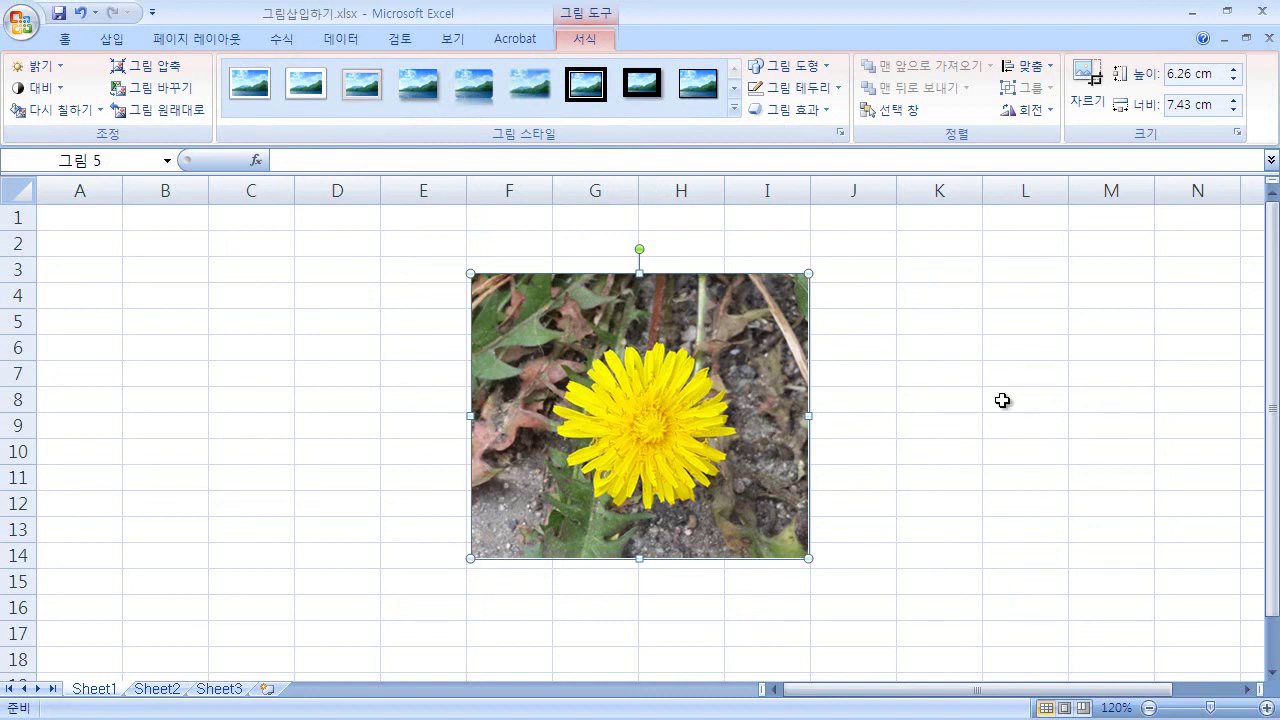
pyautogui.moveTo(711, 375); pyautogui.dragTo(675, 357)
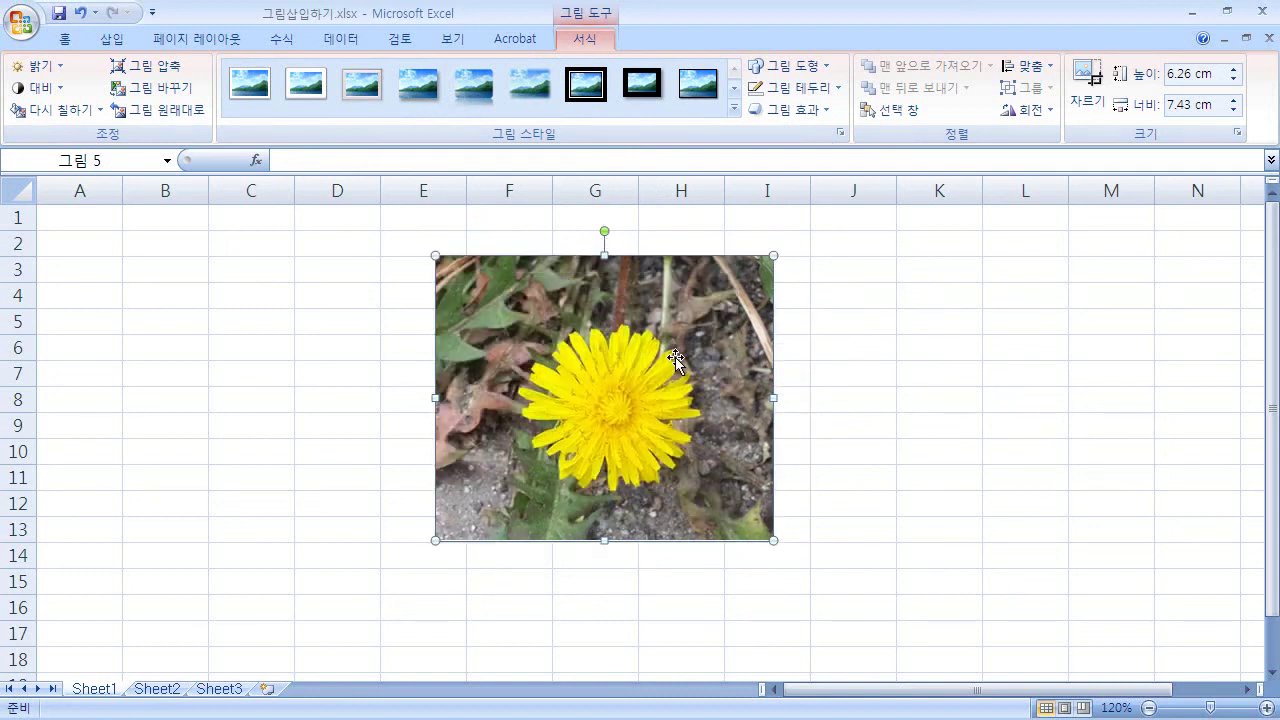
# - Reset the picture to its original state, undo the reset, and move the cropped picture down to rows 4 to 15
pyautogui.click(188, 112)
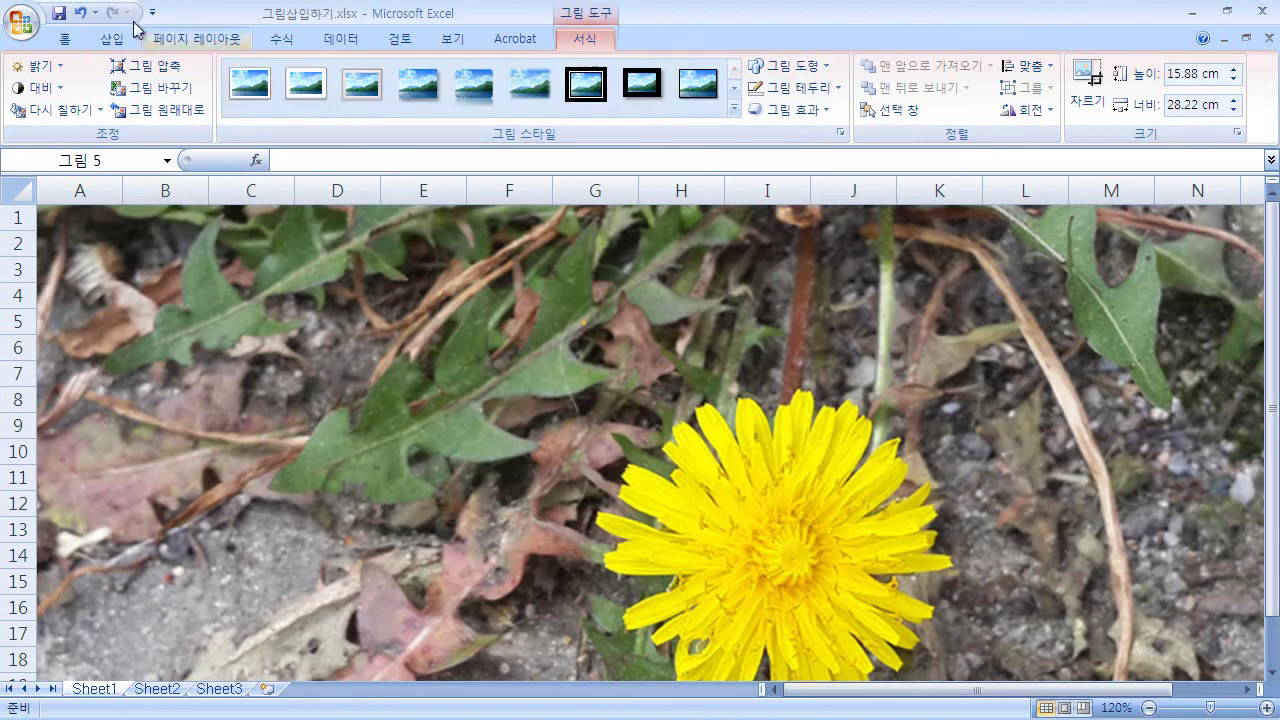
pyautogui.click(80, 13)
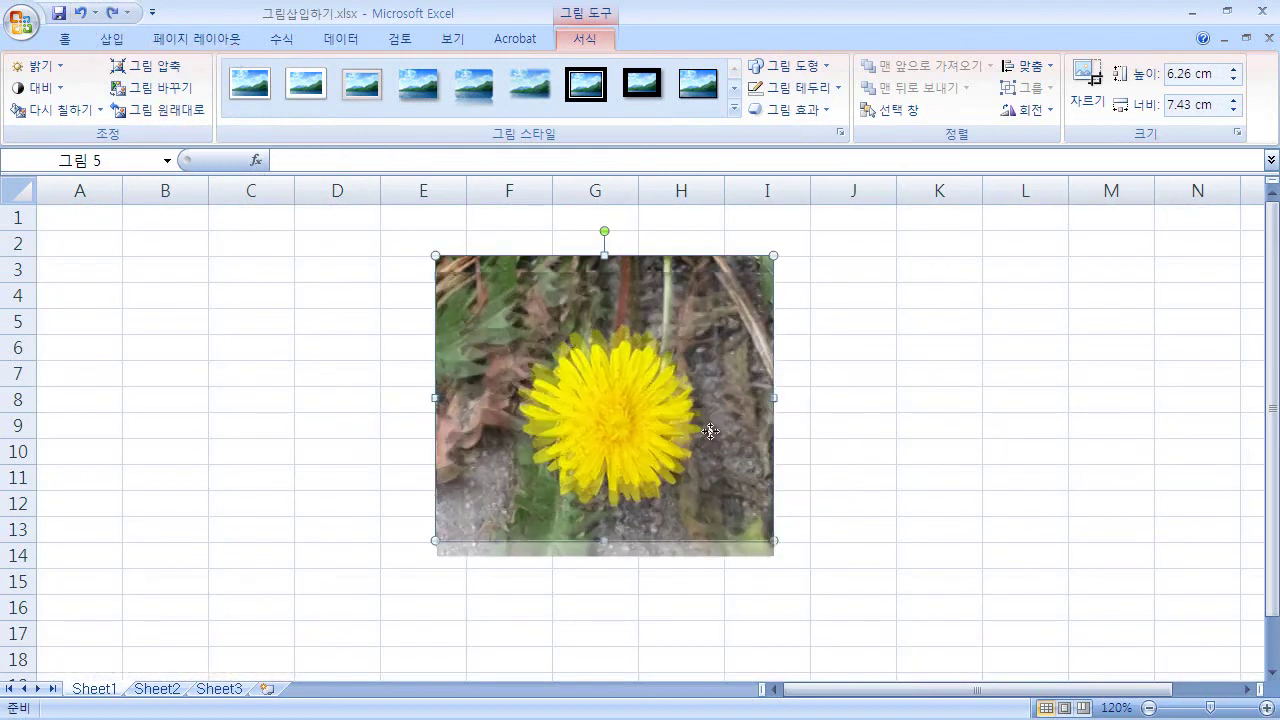
pyautogui.moveTo(710, 431); pyautogui.dragTo(727, 454)
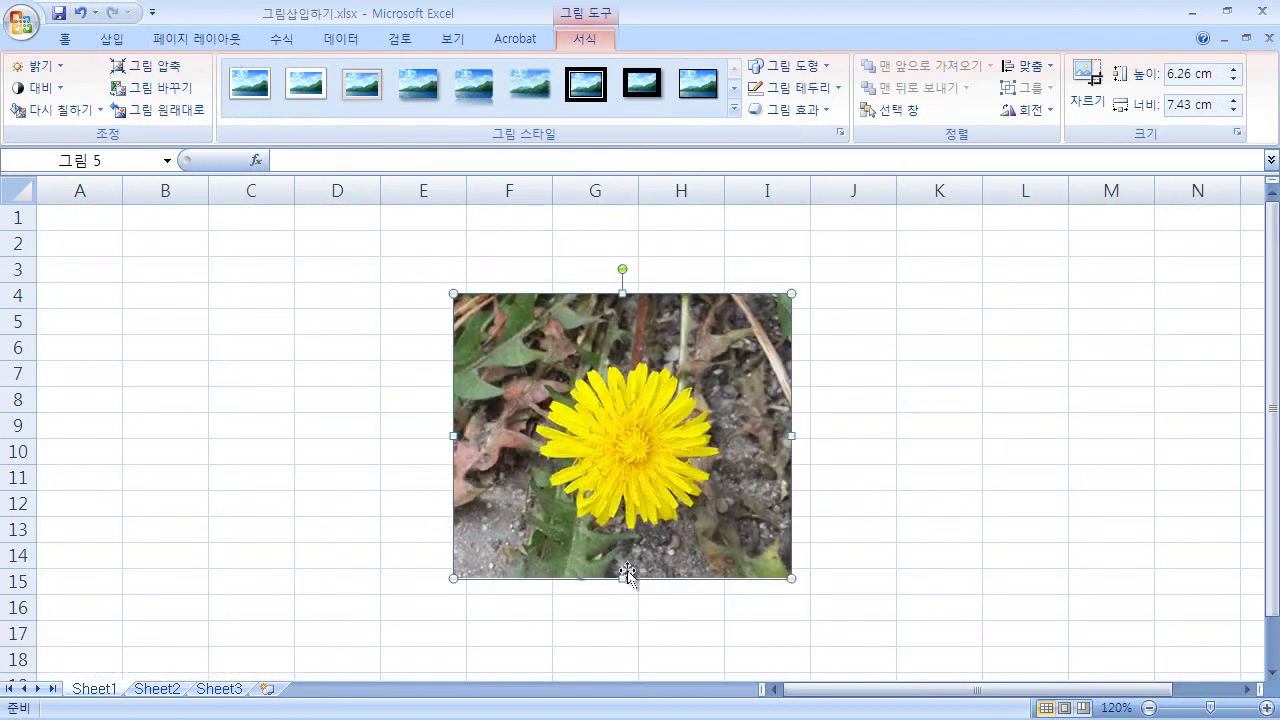